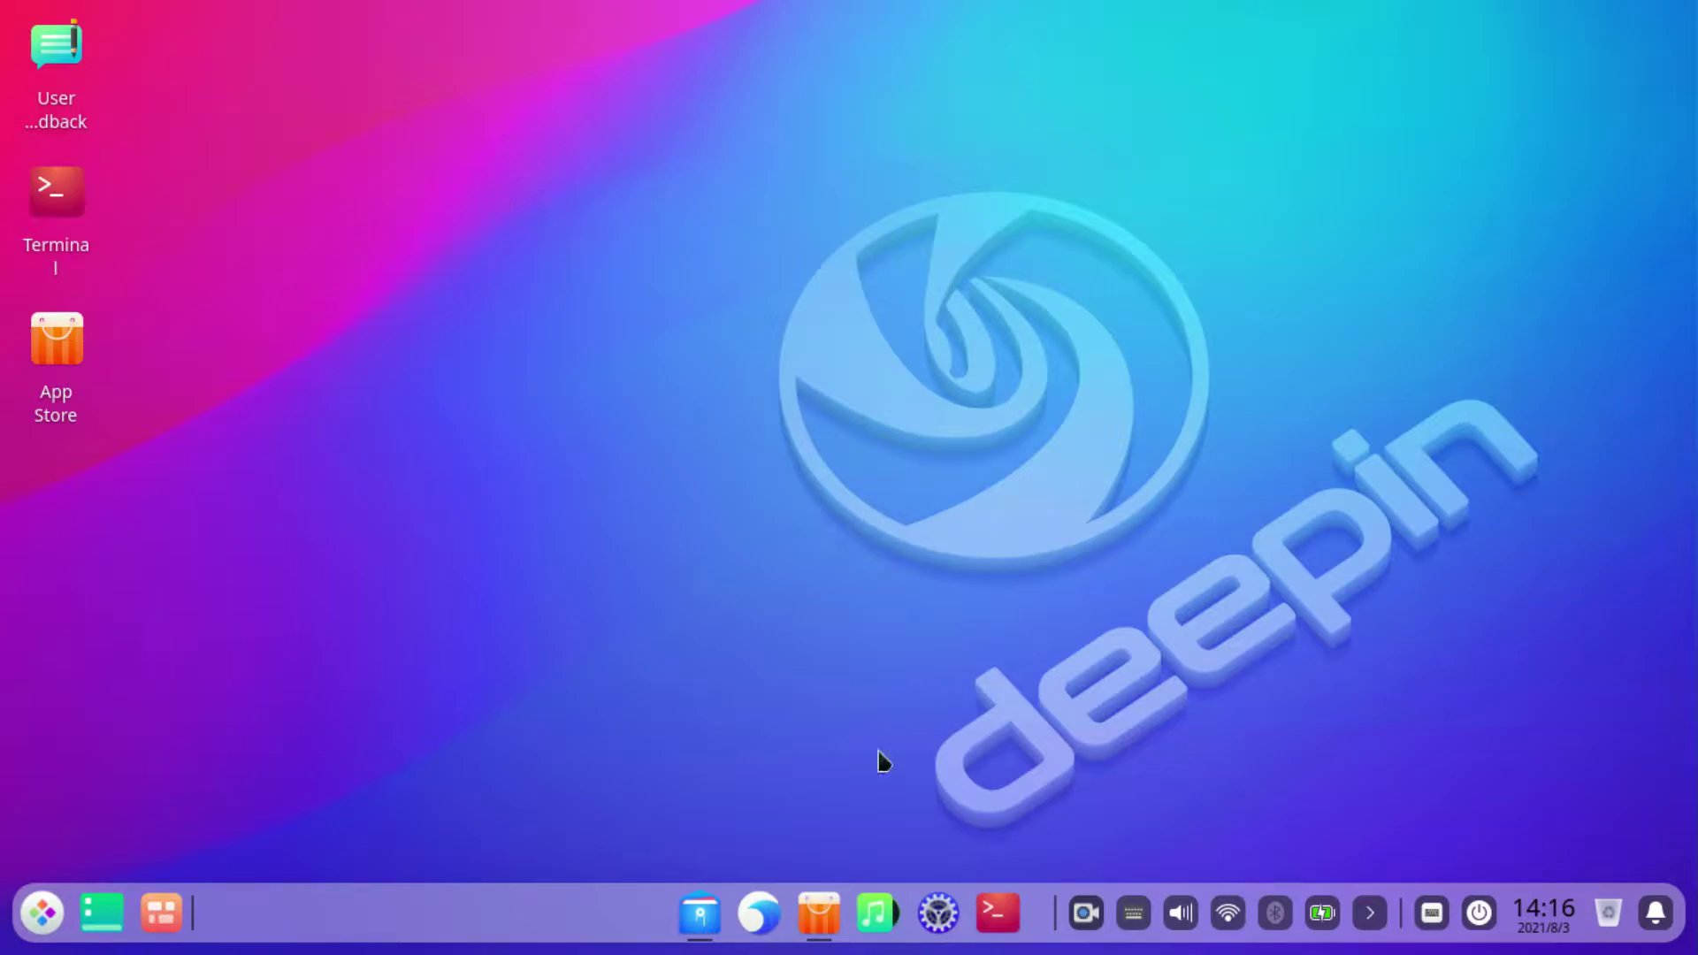
{"action": "mouse_move", "coordinate": [823, 917]}
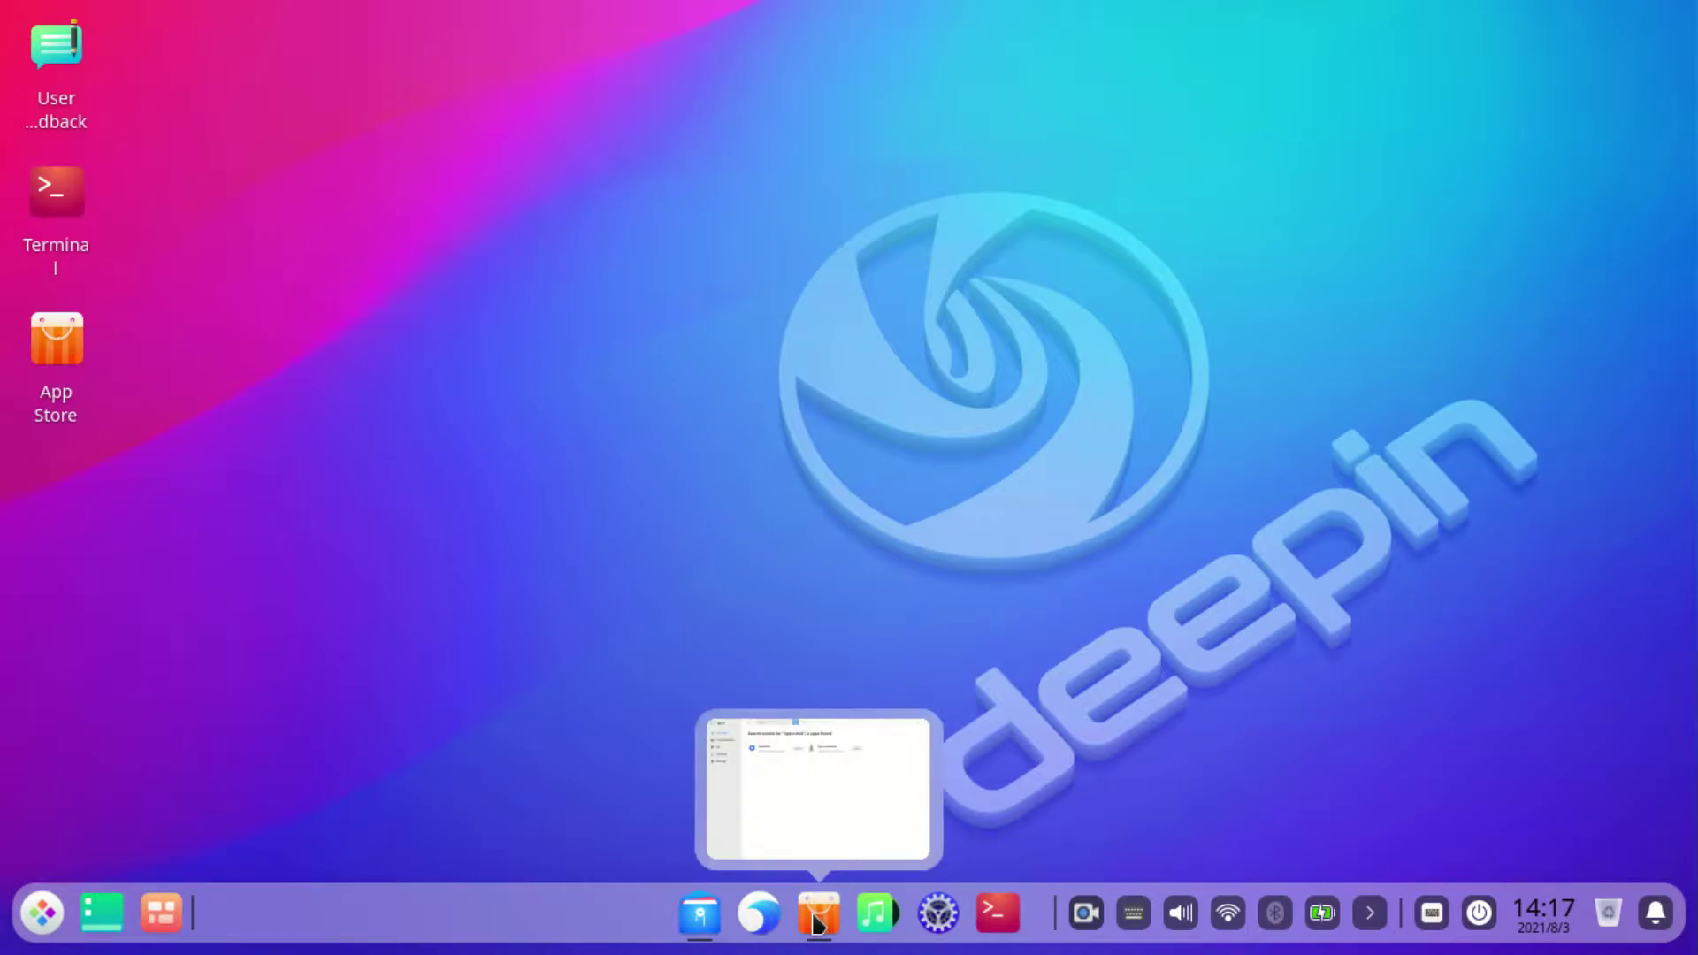
{"action": "left_click", "coordinate": [44, 912]}
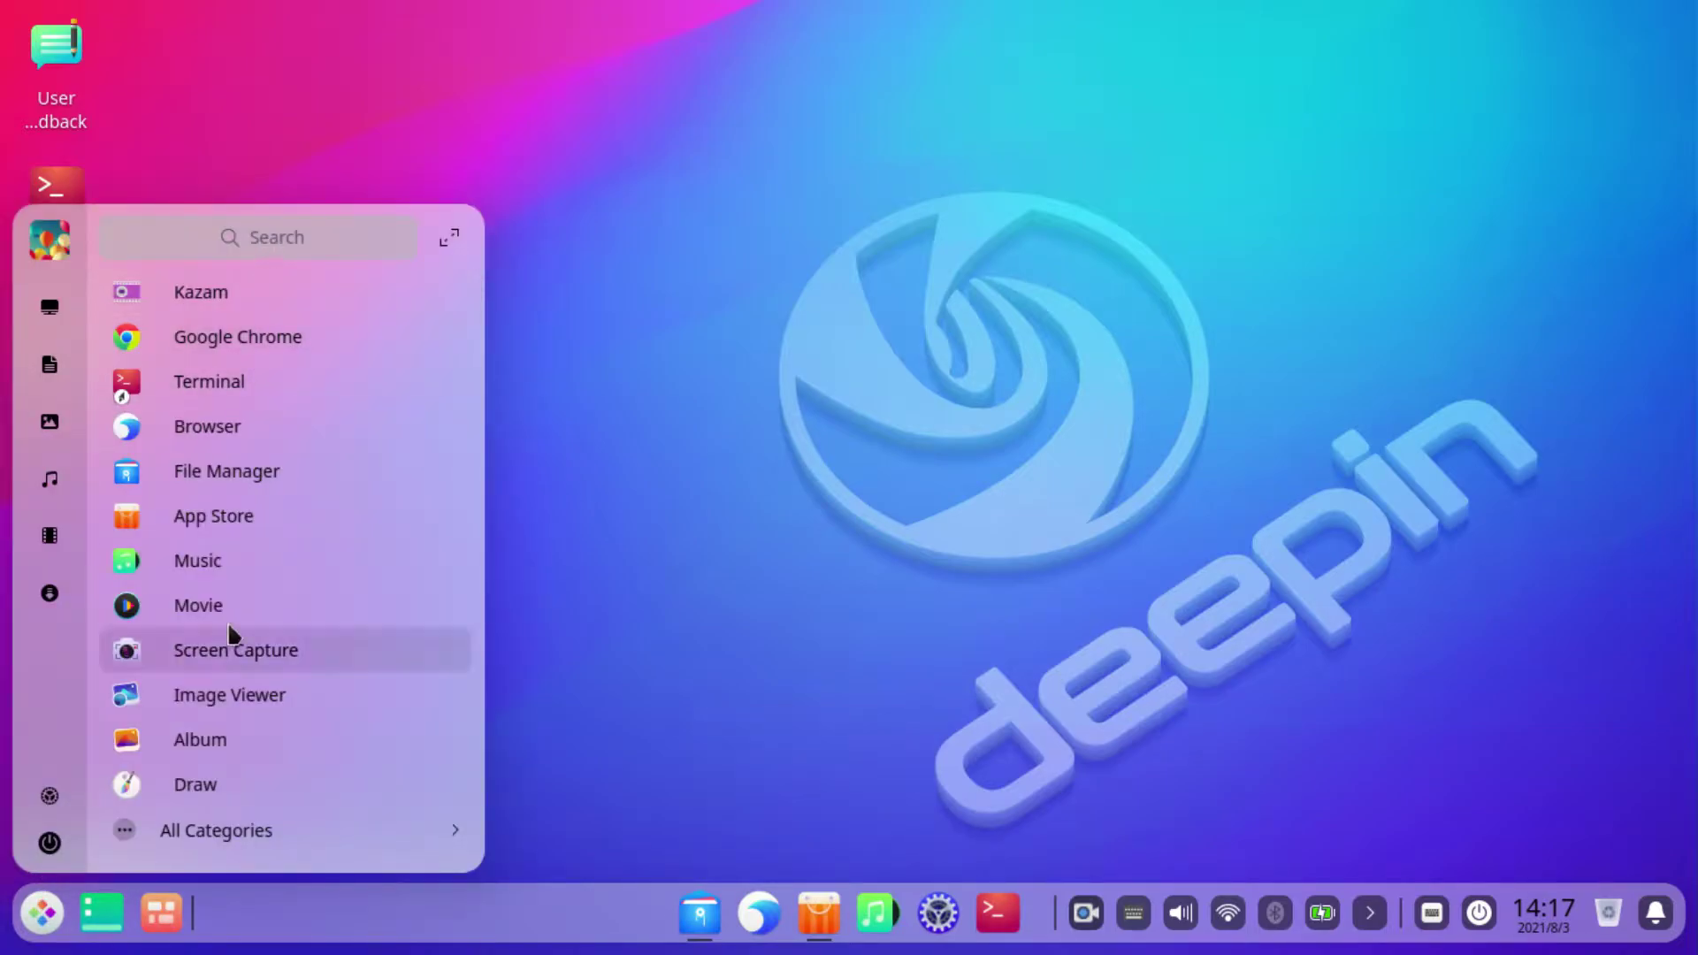
{"action": "left_click", "coordinate": [914, 362]}
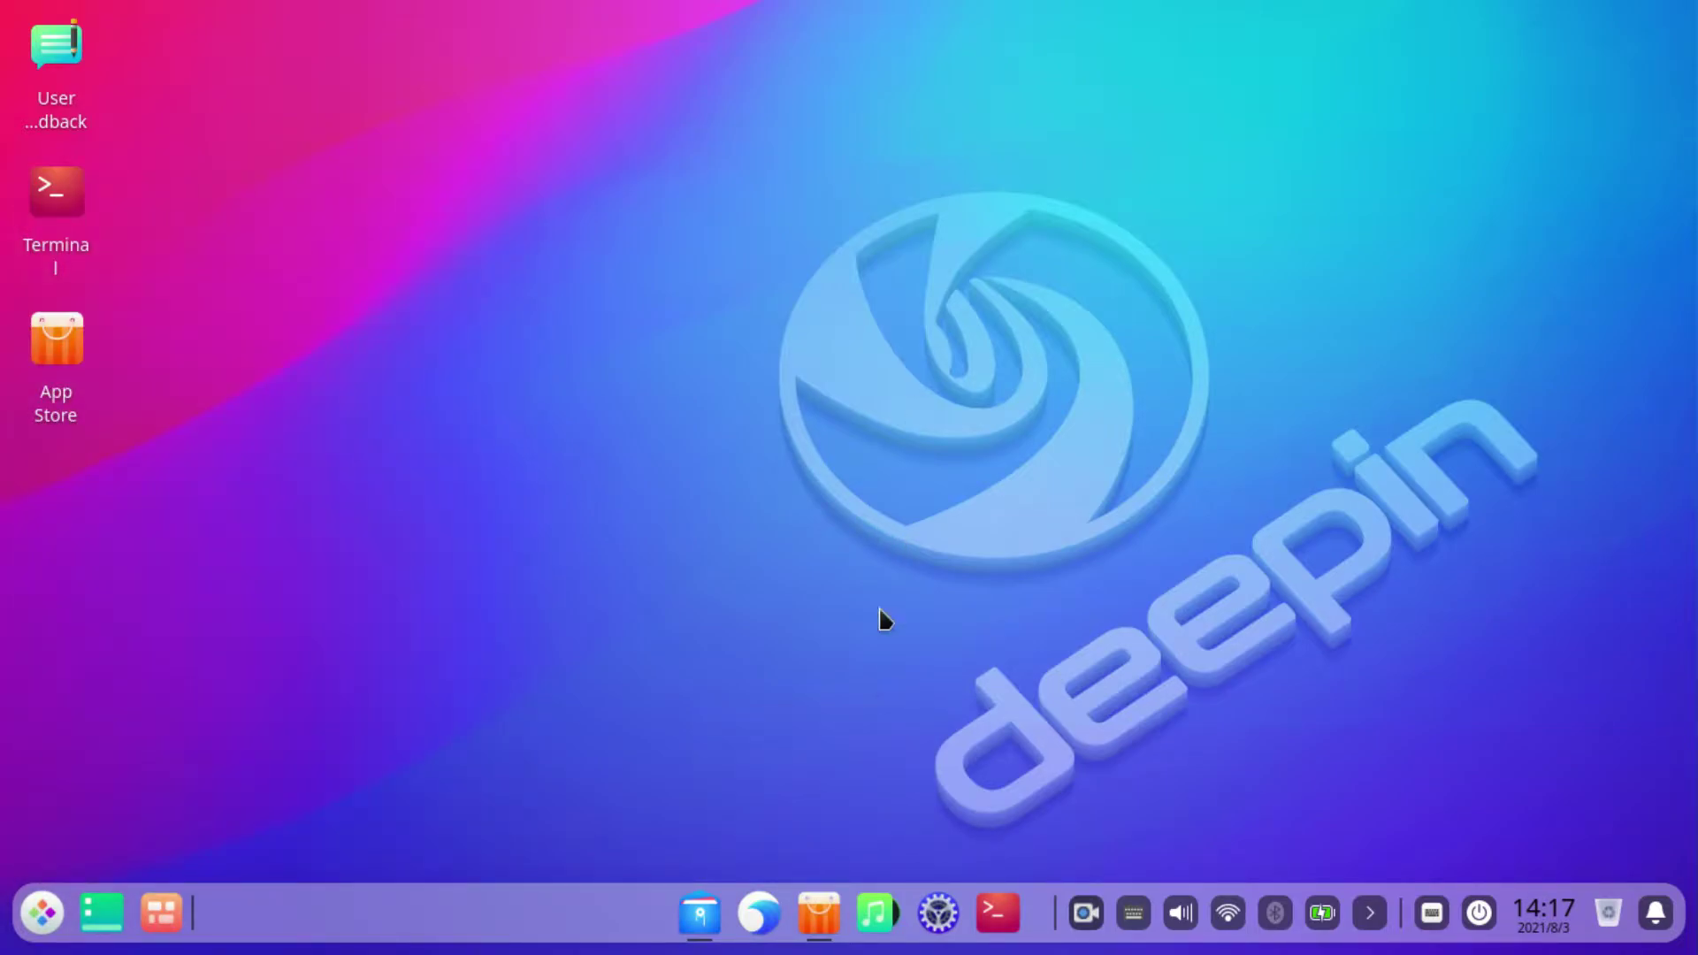
Step: Open the App Store and browse the Editor's Choice apps on the Hot Apps page
{"action": "left_click", "coordinate": [814, 915]}
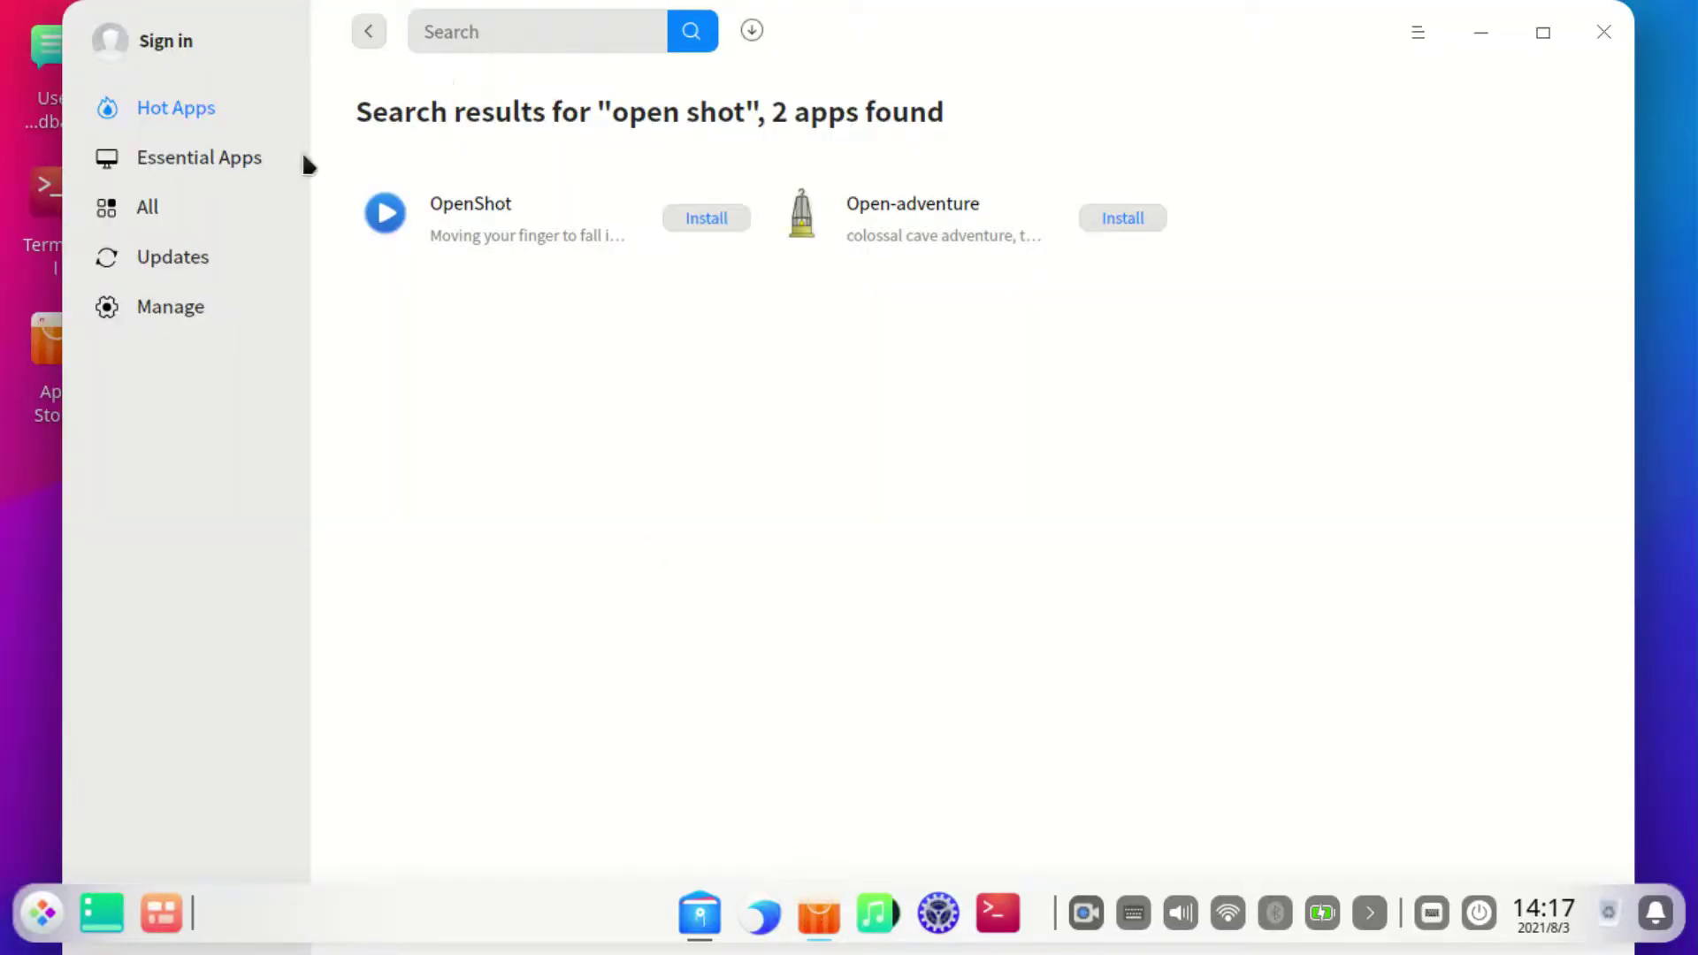
{"action": "left_click", "coordinate": [223, 111]}
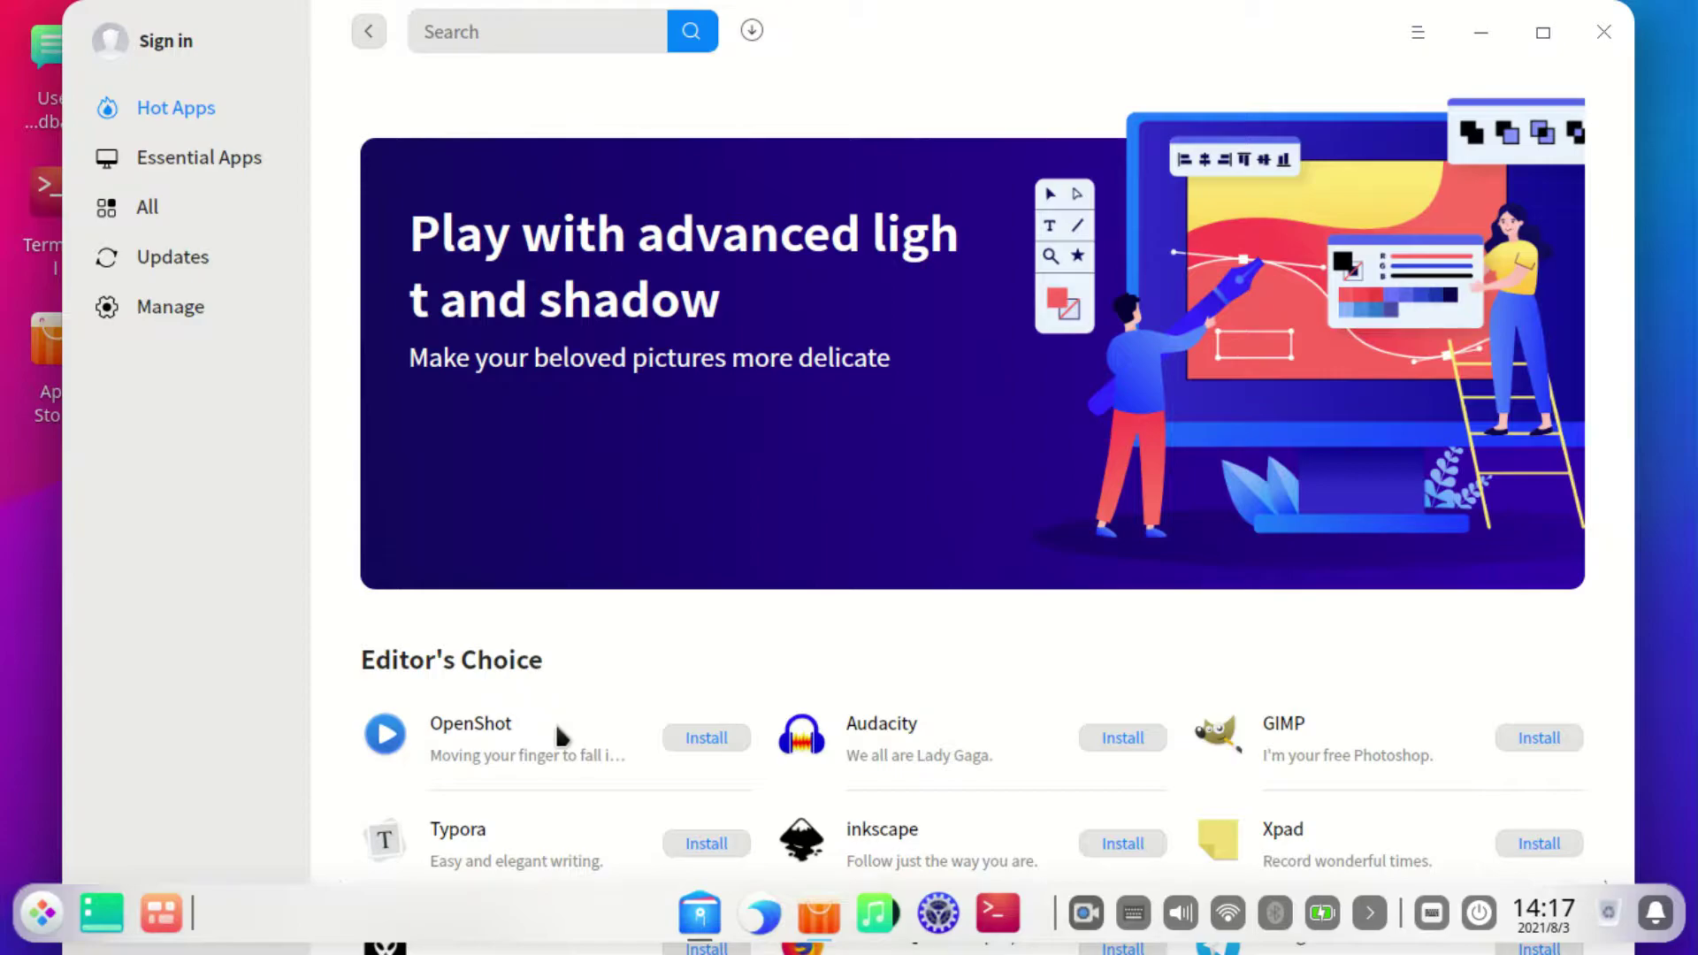
{"action": "scroll", "coordinate": [561, 739], "scroll_direction": "down", "scroll_amount": 8}
{"action": "scroll", "coordinate": [629, 596], "scroll_direction": "up", "scroll_amount": 6}
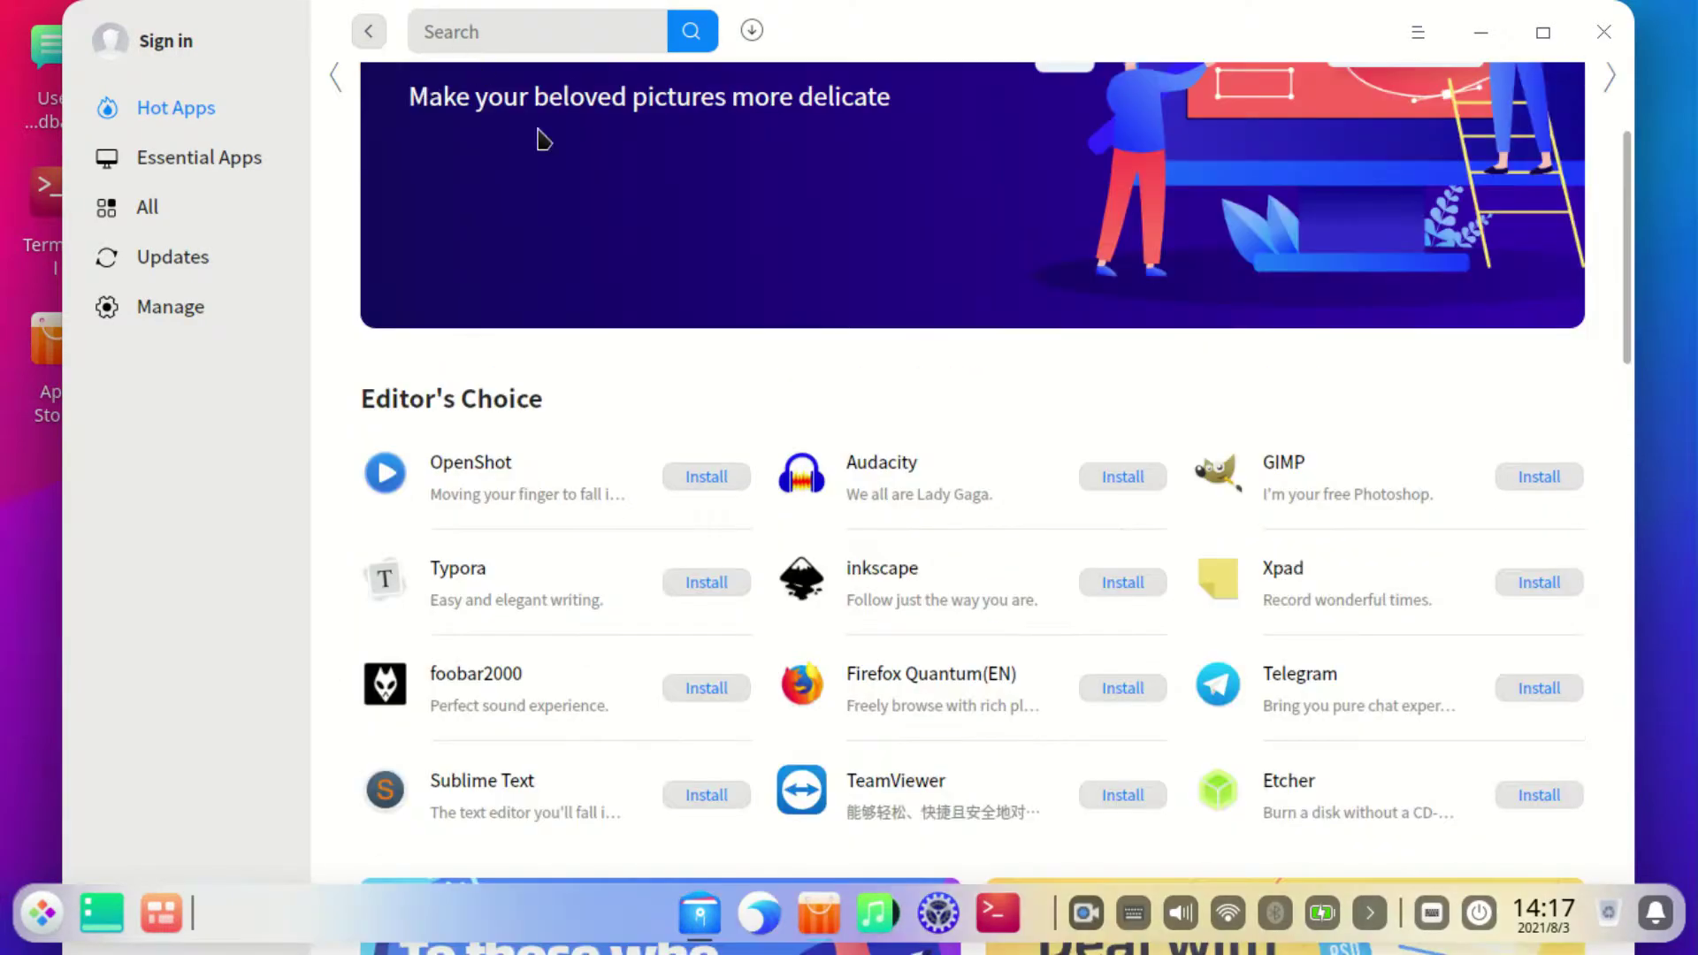
{"action": "scroll", "coordinate": [584, 195], "scroll_direction": "up", "scroll_amount": 3}
Step: Check the wireless network connection and search the App Store for "open shot"
{"action": "left_click", "coordinate": [545, 49]}
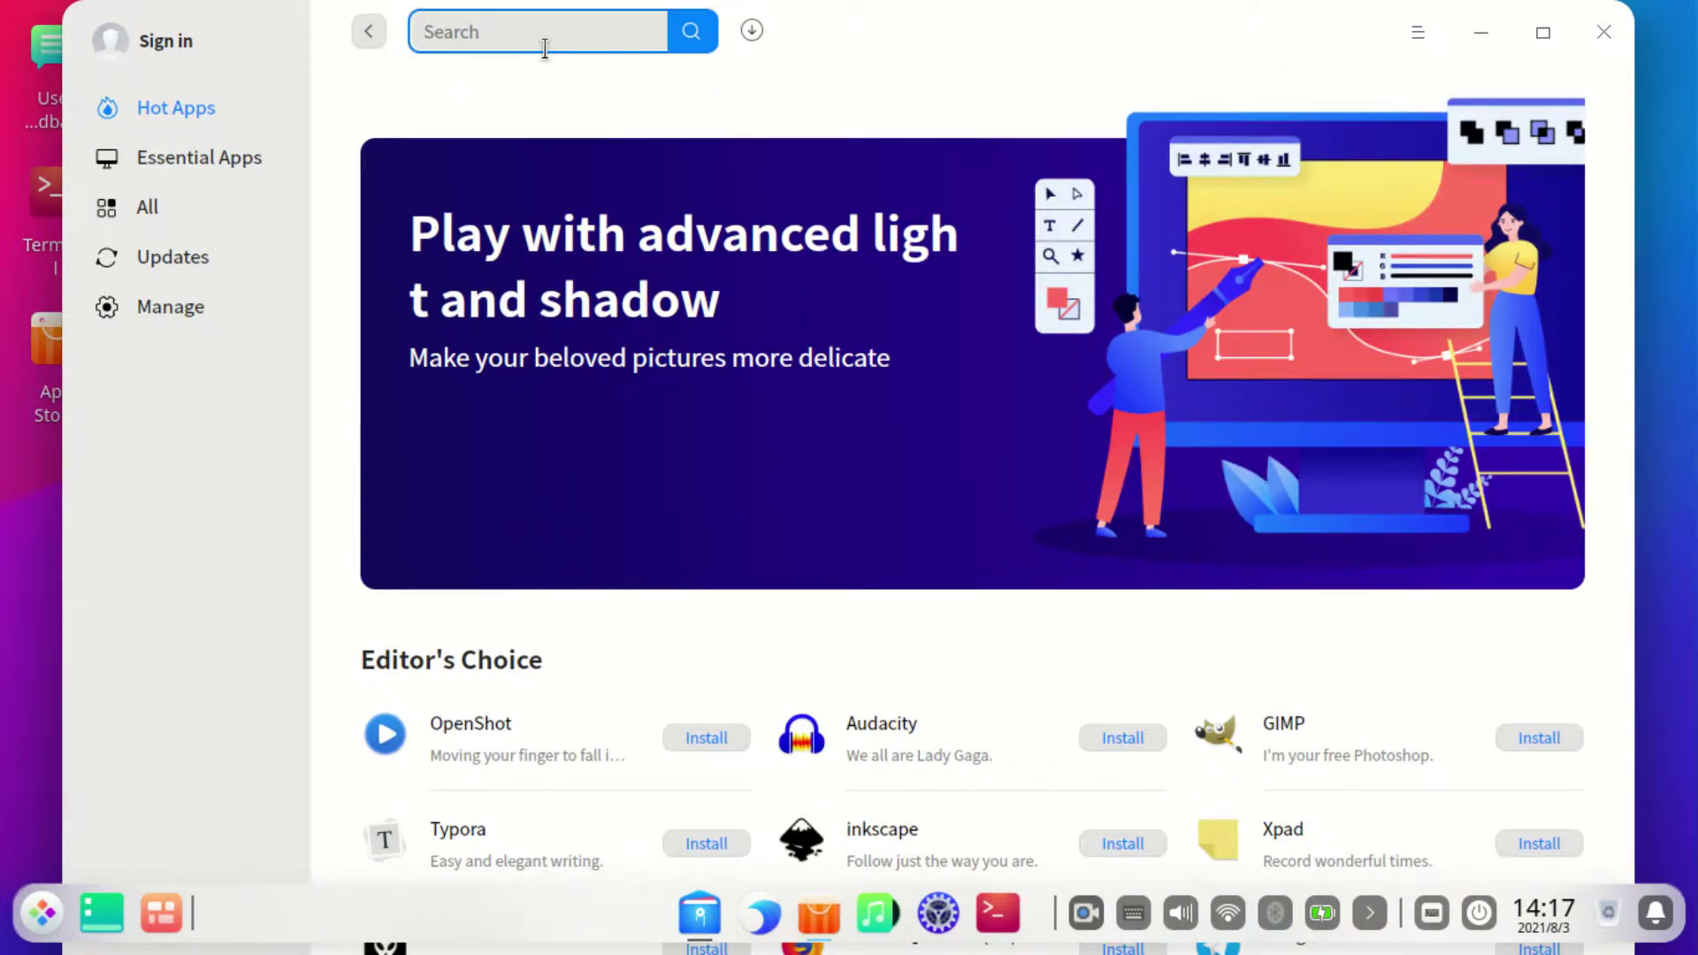
{"action": "type", "text": "open"}
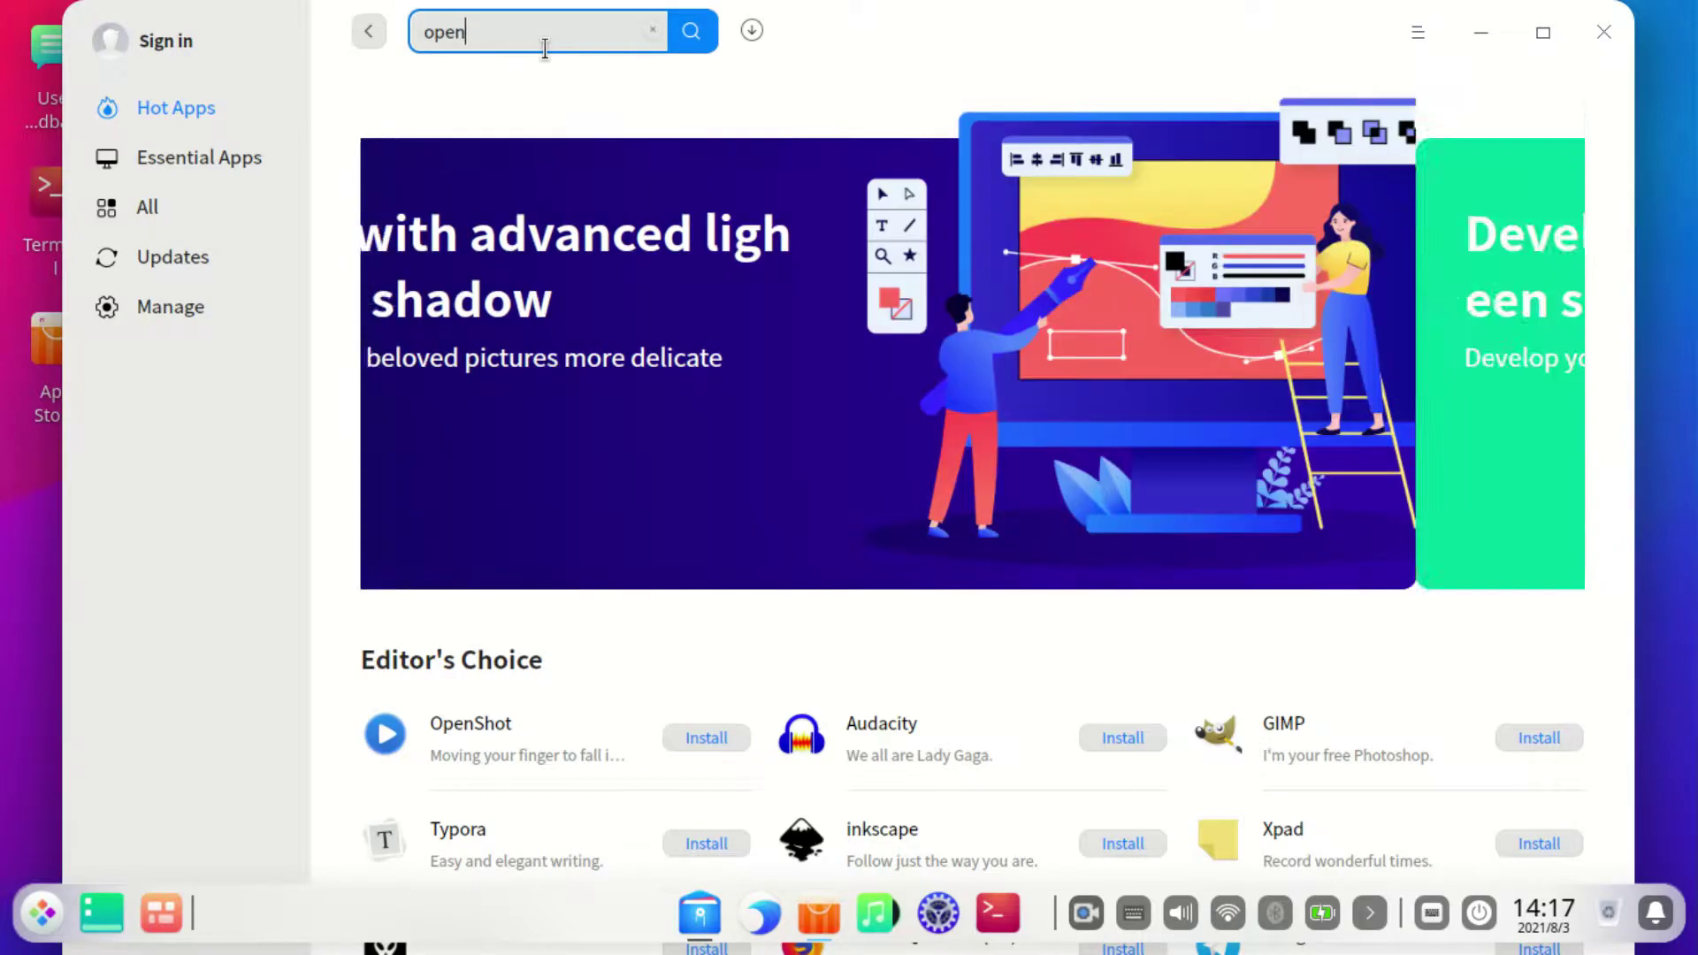
{"action": "type", "text": " shot"}
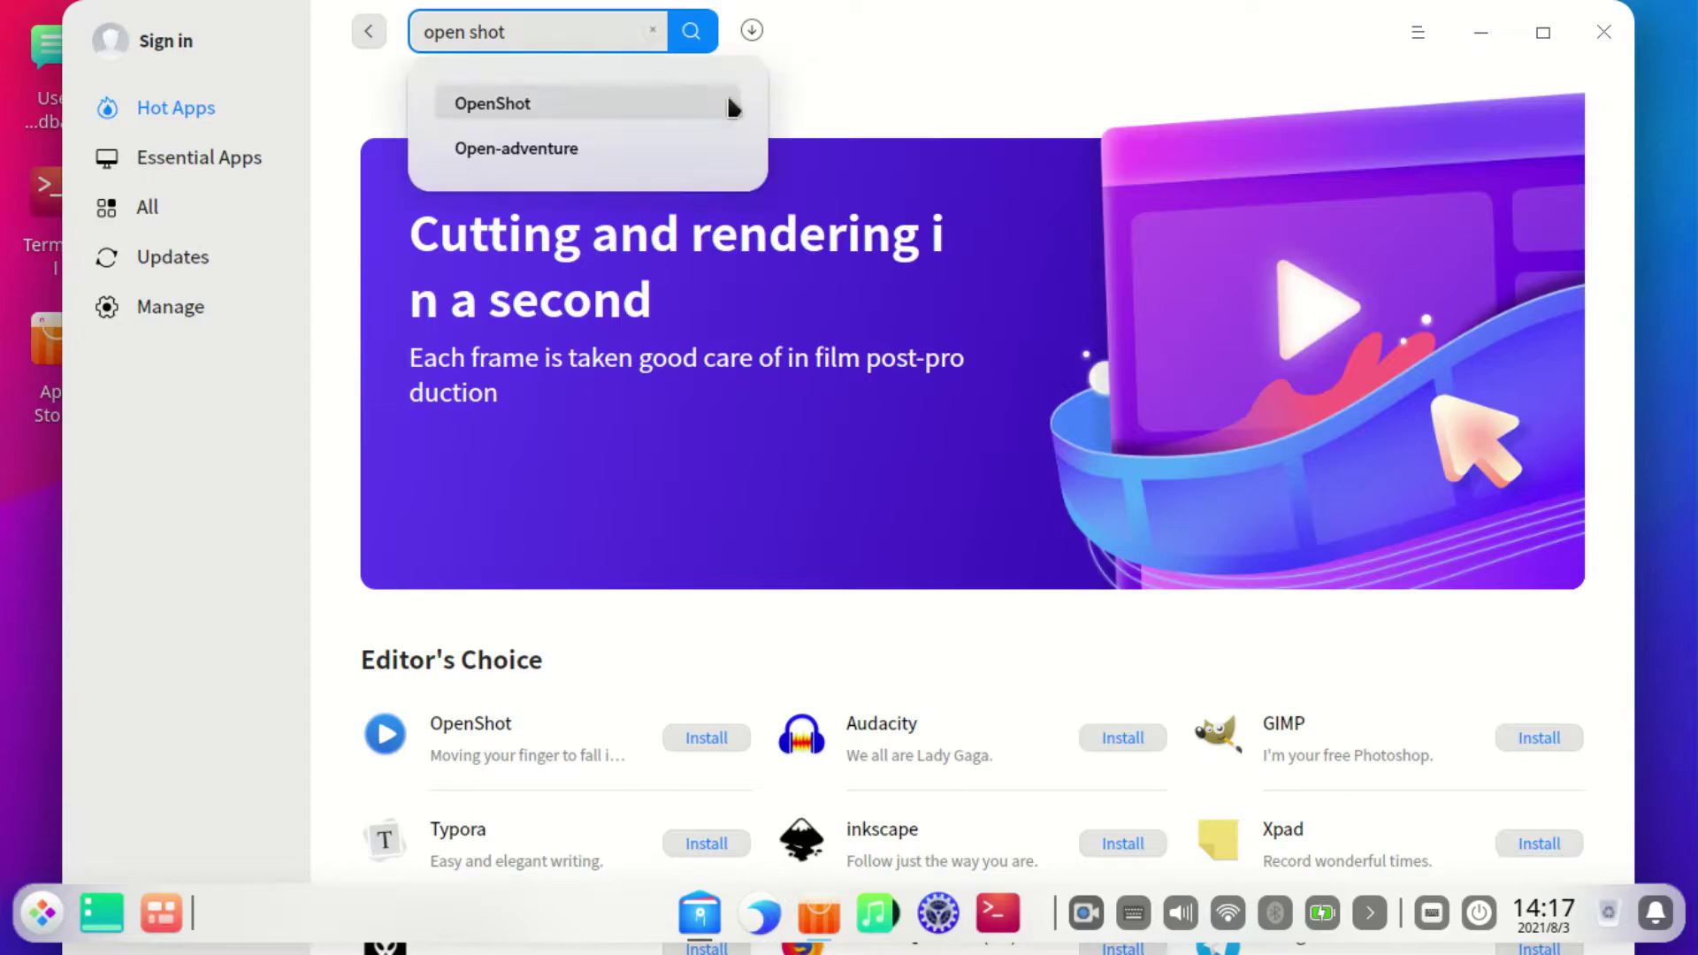
{"action": "left_click", "coordinate": [1229, 909]}
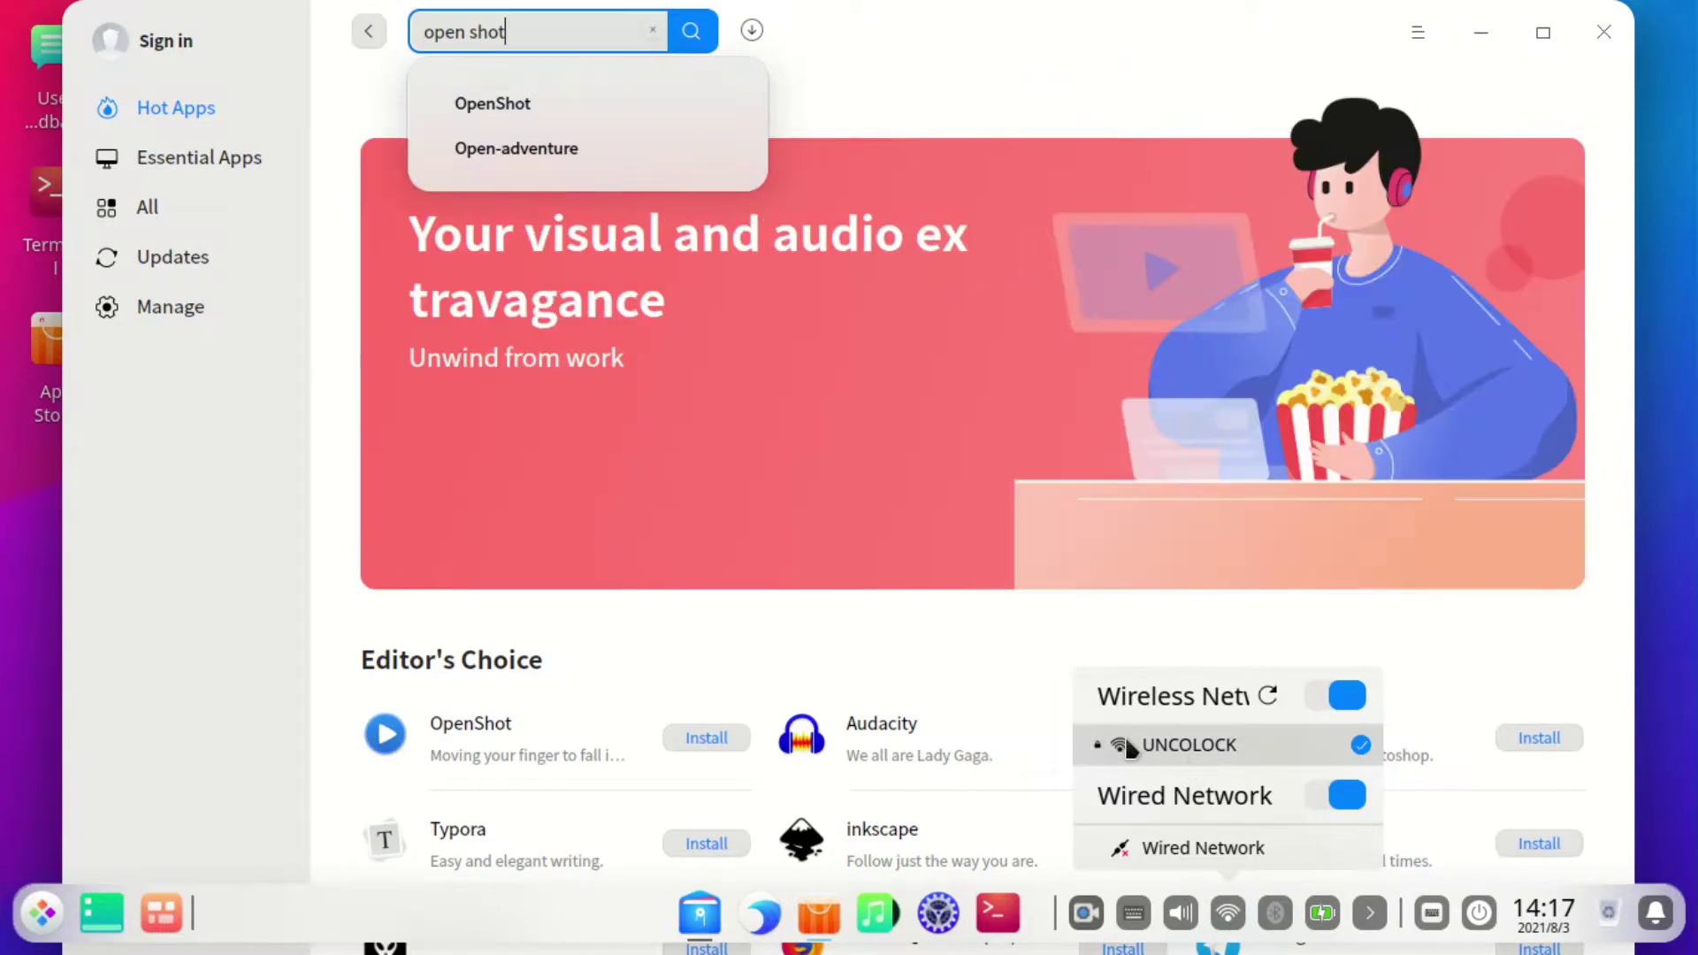
{"action": "left_click", "coordinate": [117, 485]}
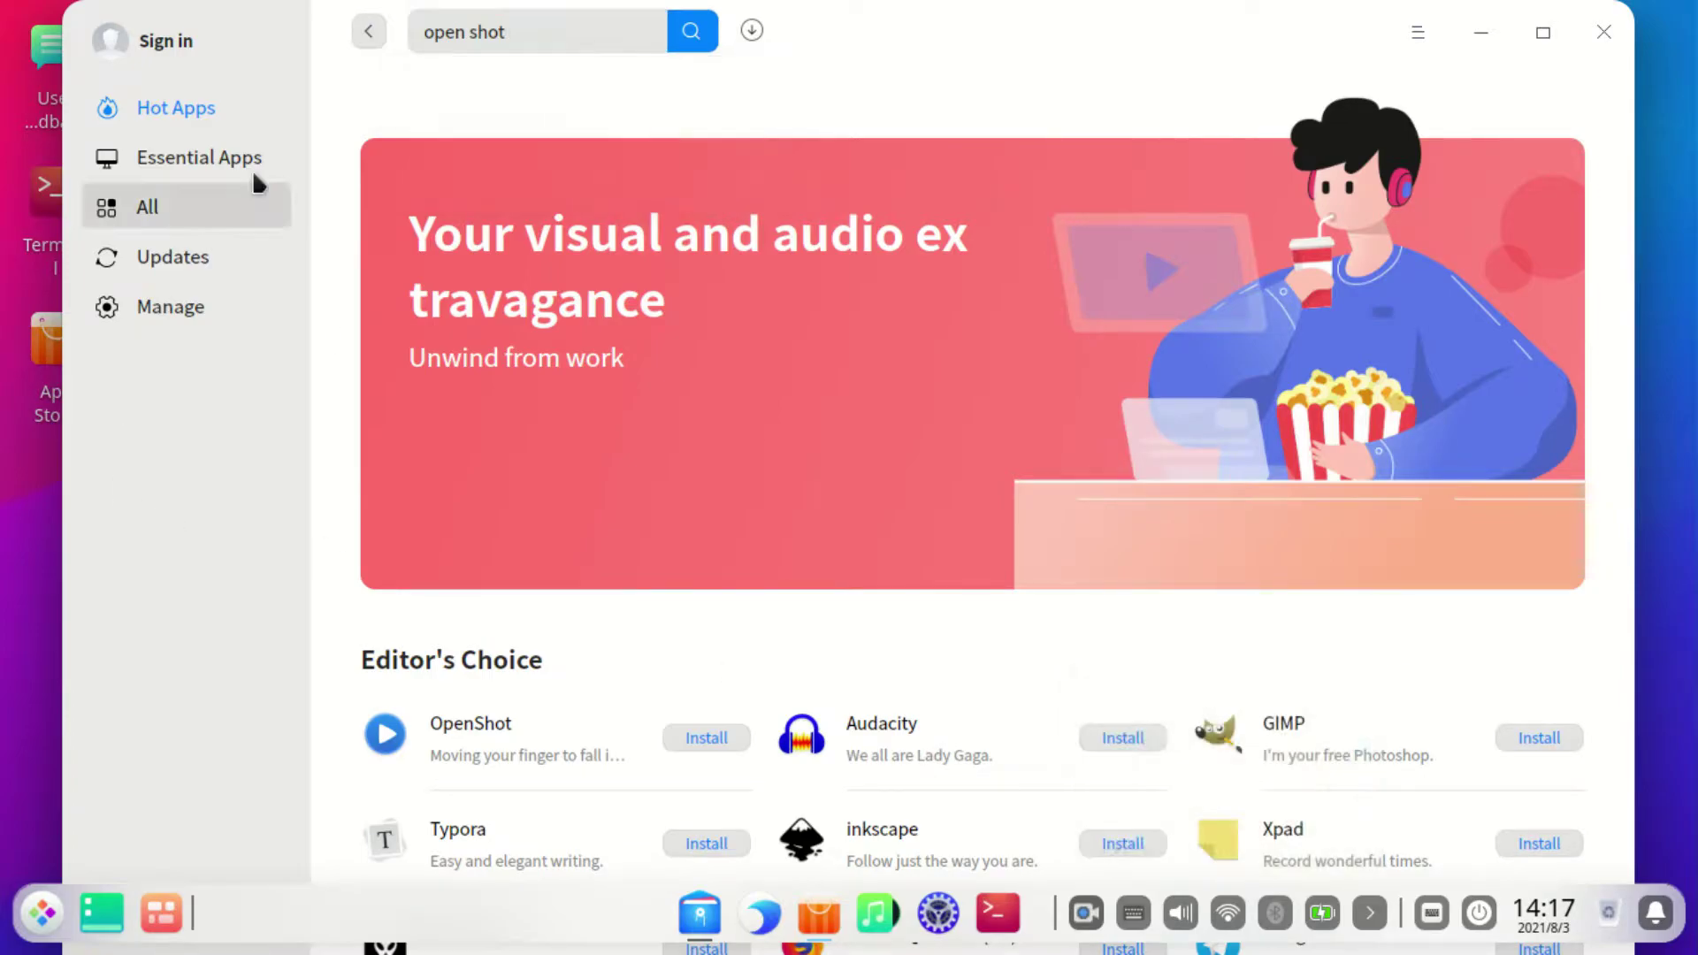
{"action": "left_click", "coordinate": [696, 28]}
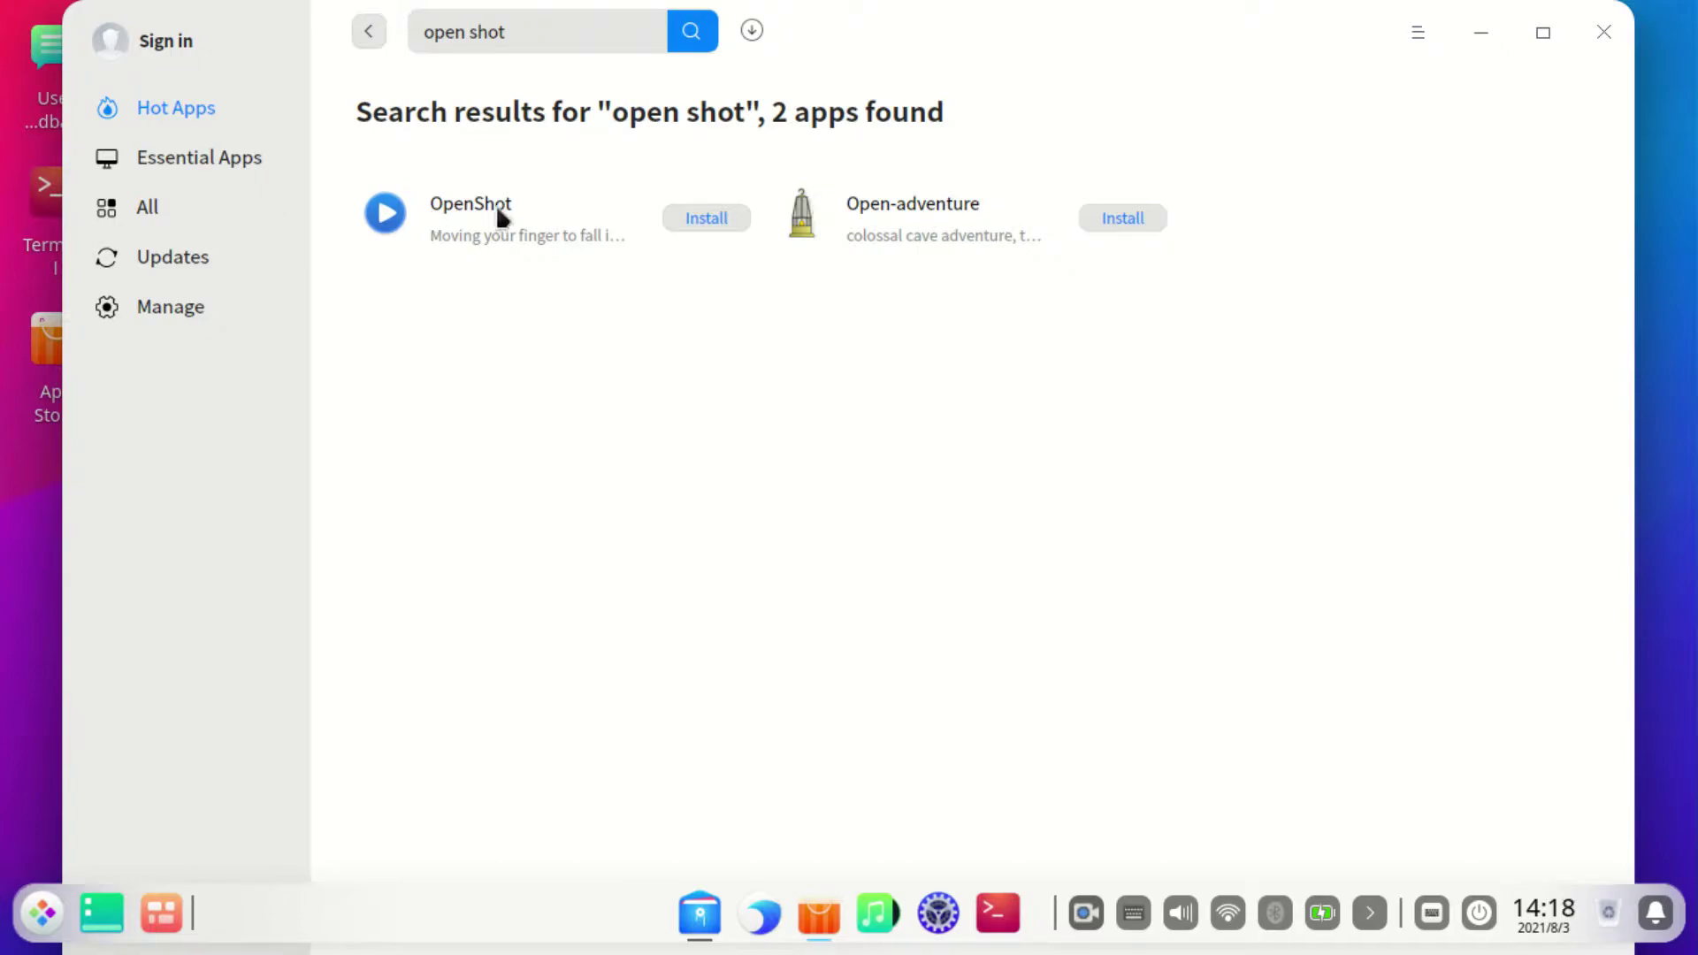
Step: Open OpenShot's details page, look through its preview screenshots and start the installation
{"action": "left_click", "coordinate": [524, 223]}
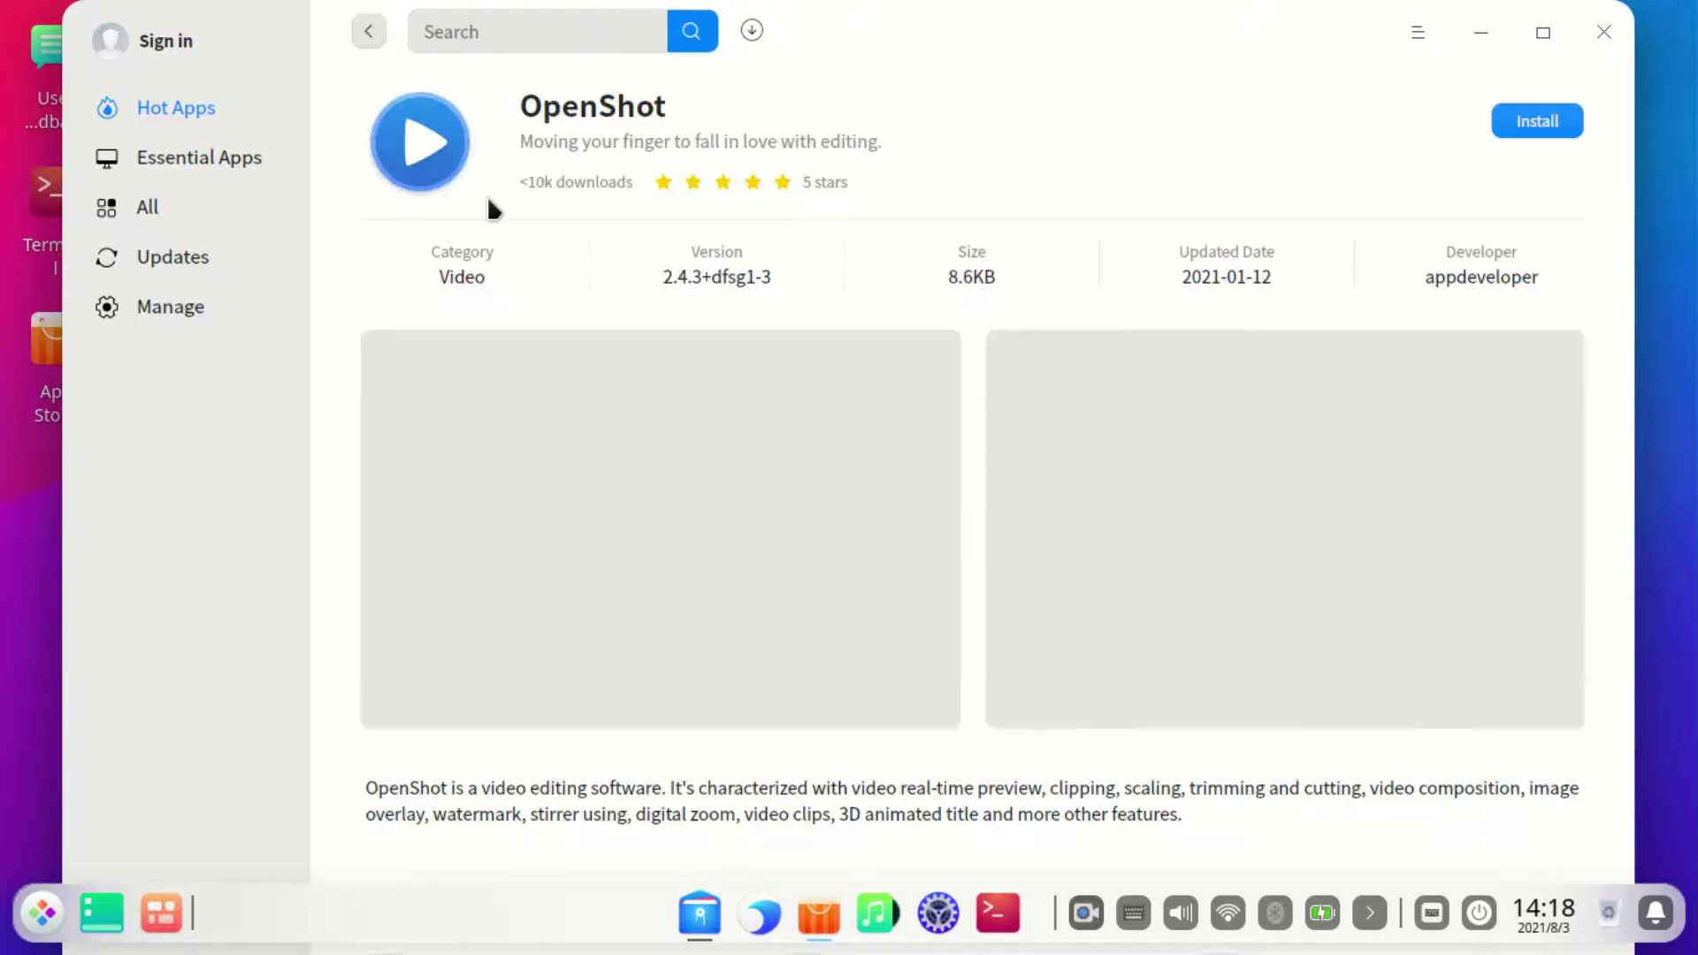
{"action": "mouse_move", "coordinate": [644, 395]}
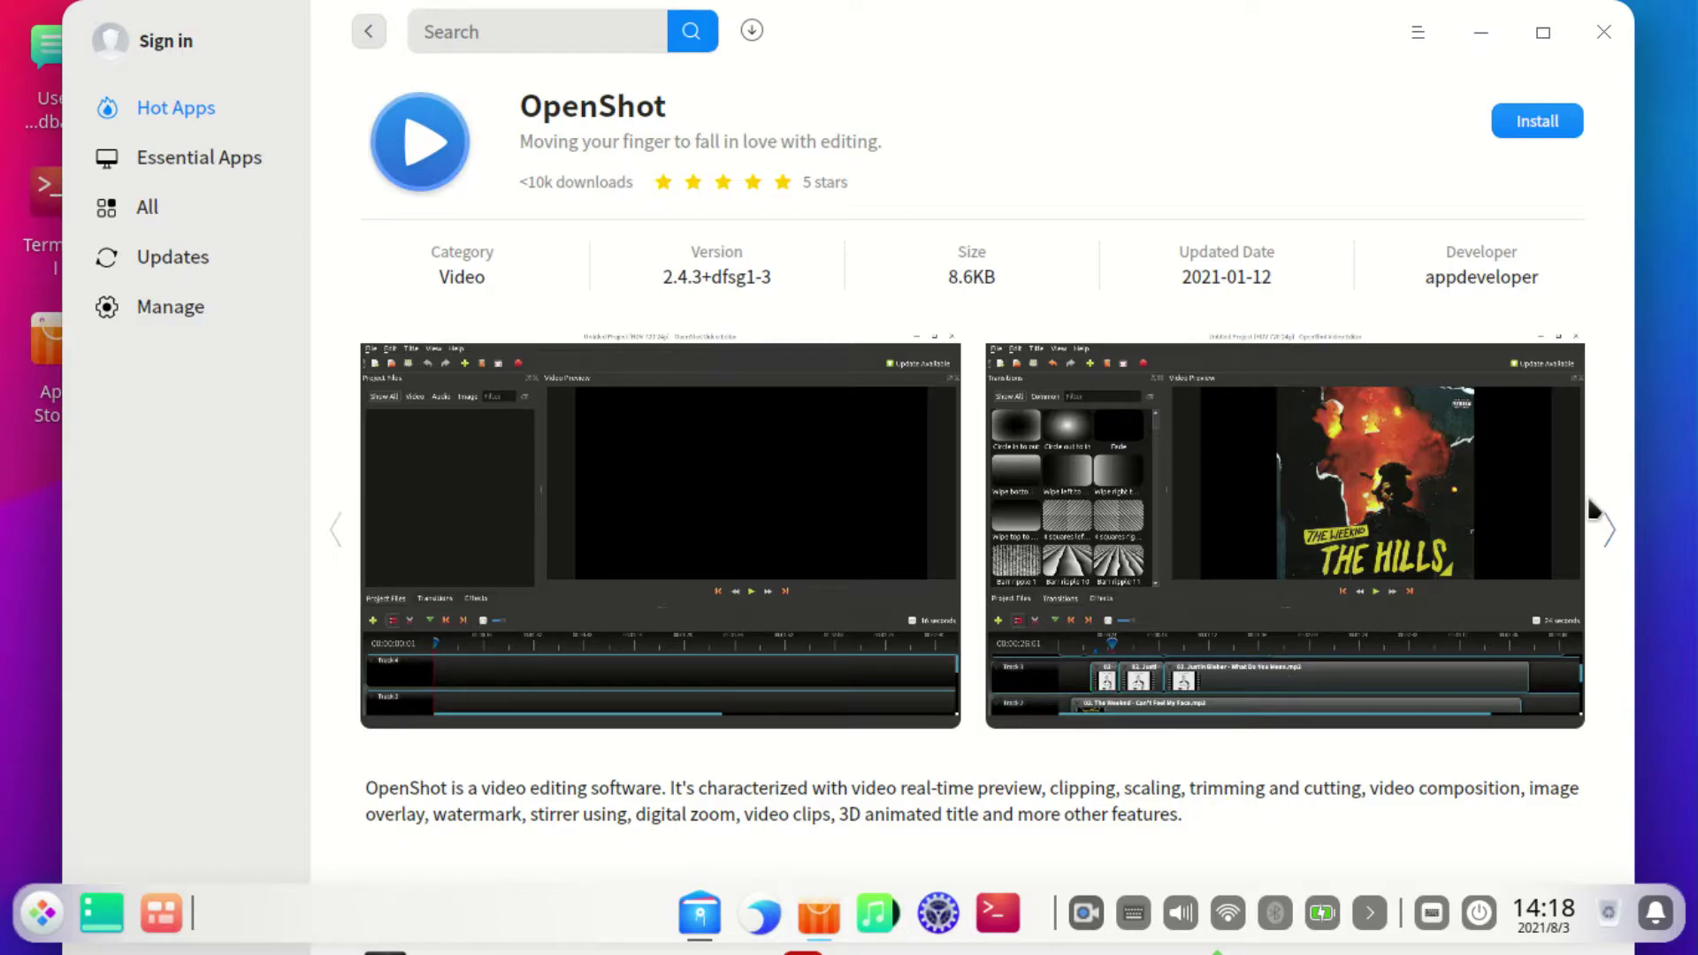
{"action": "left_click", "coordinate": [1607, 530]}
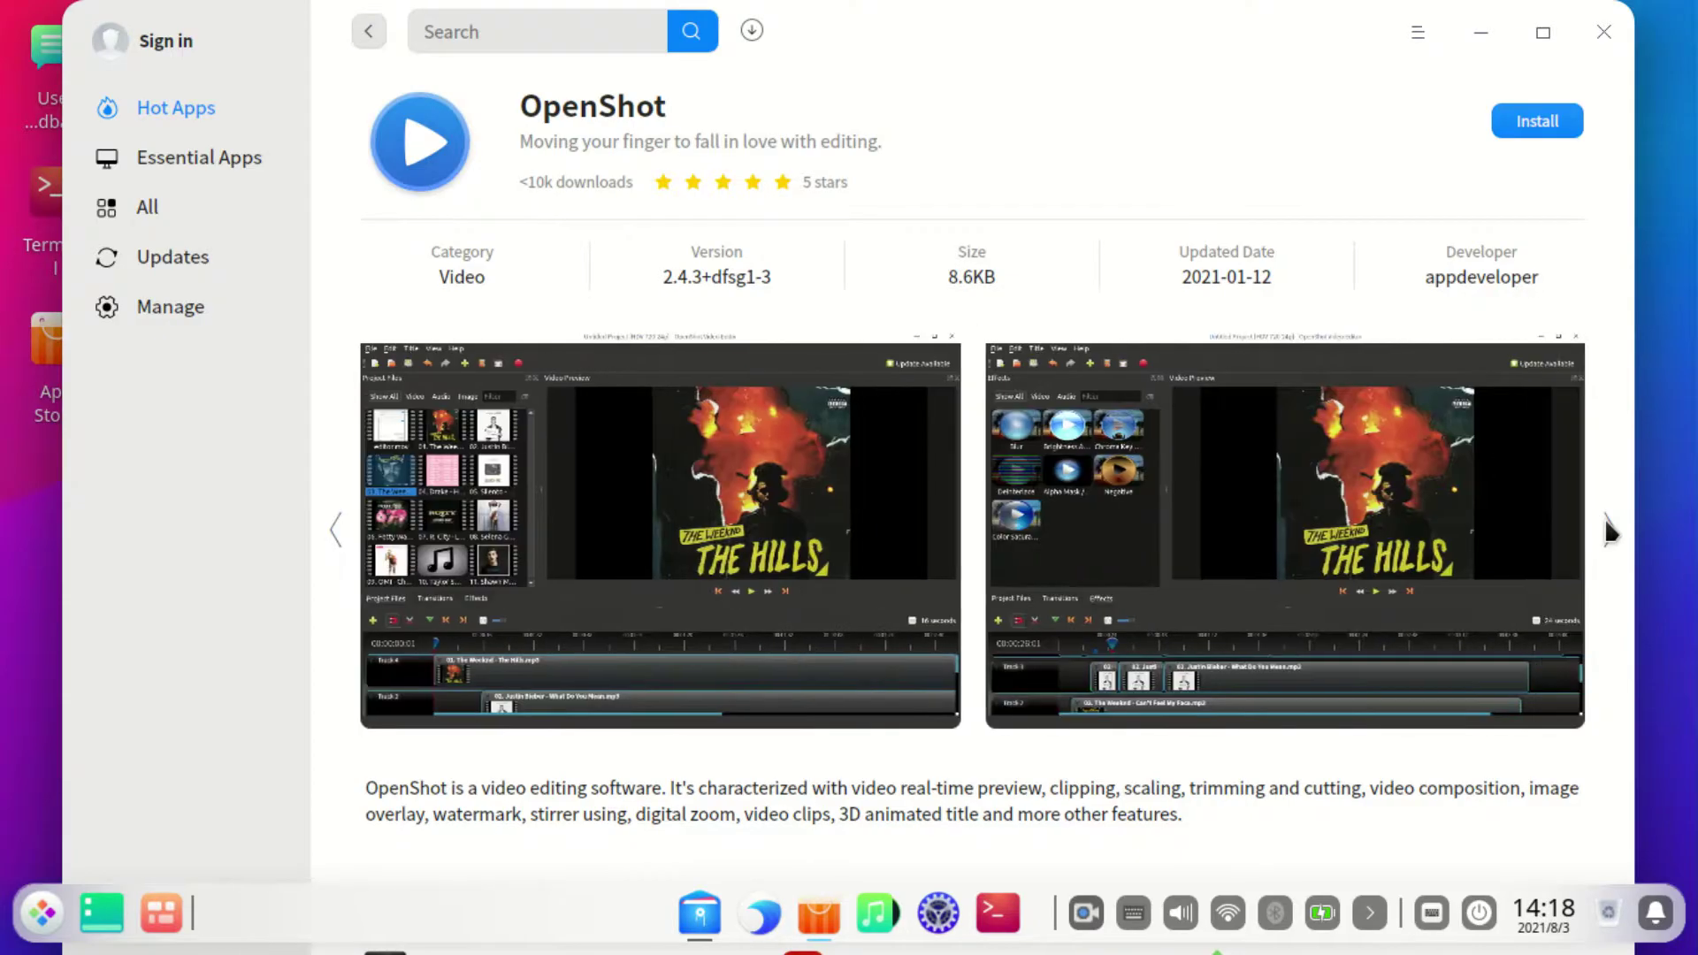
{"action": "left_click", "coordinate": [1607, 530]}
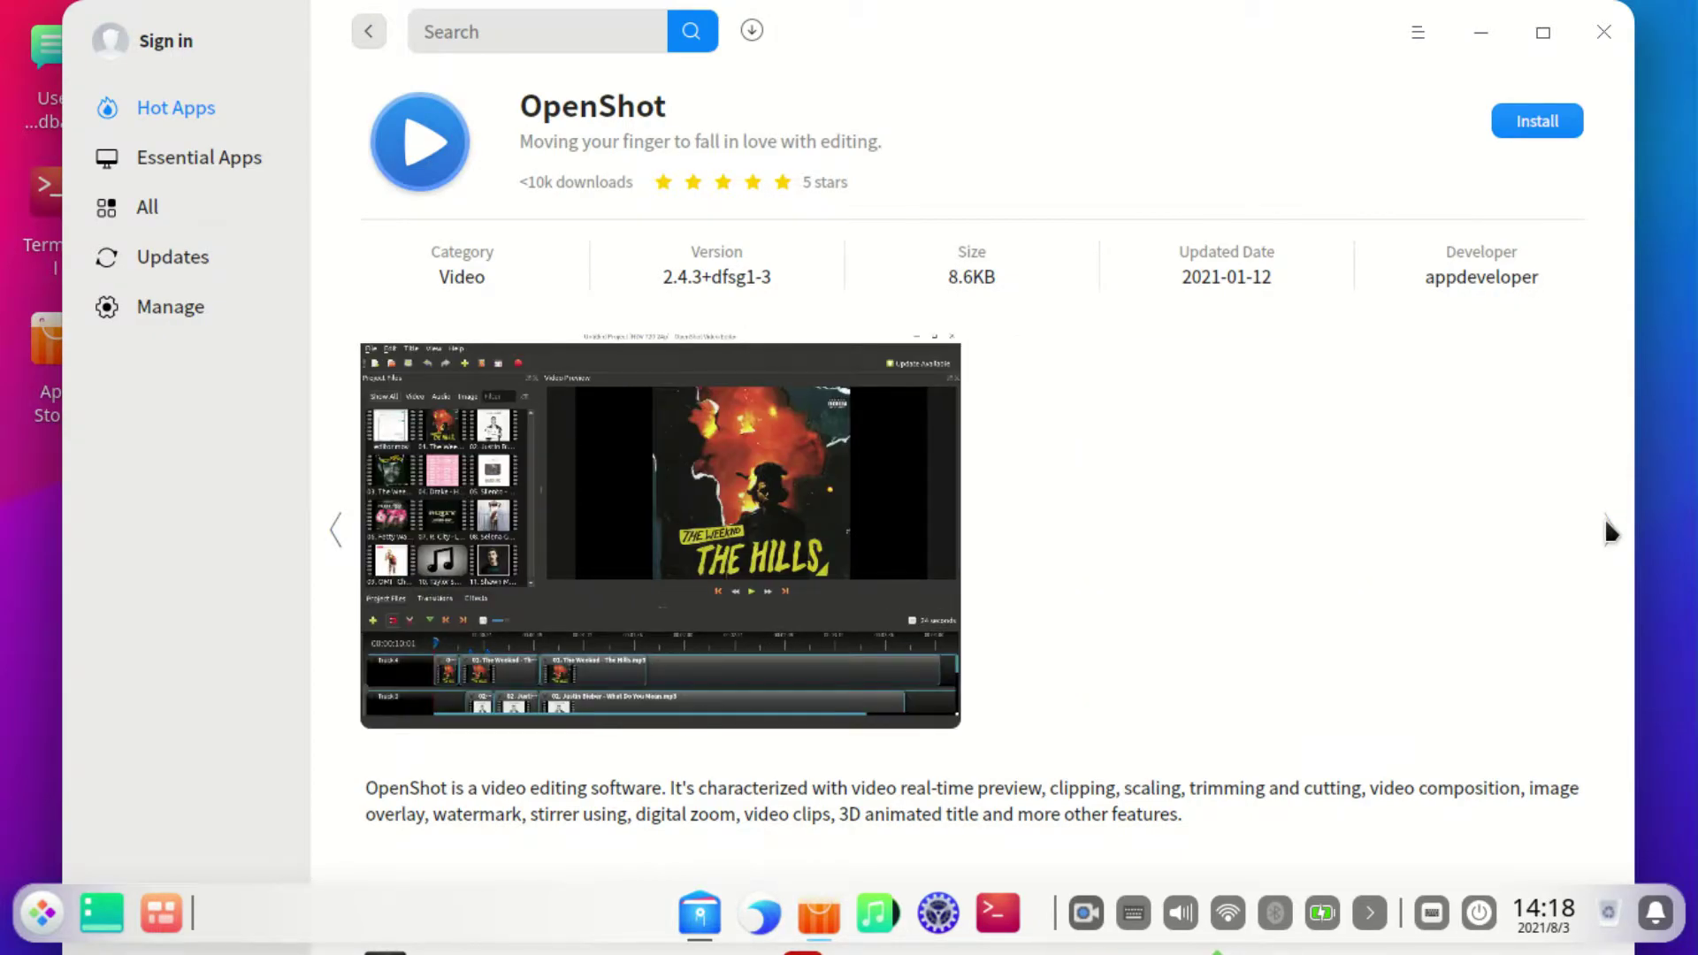
{"action": "left_click", "coordinate": [1528, 121]}
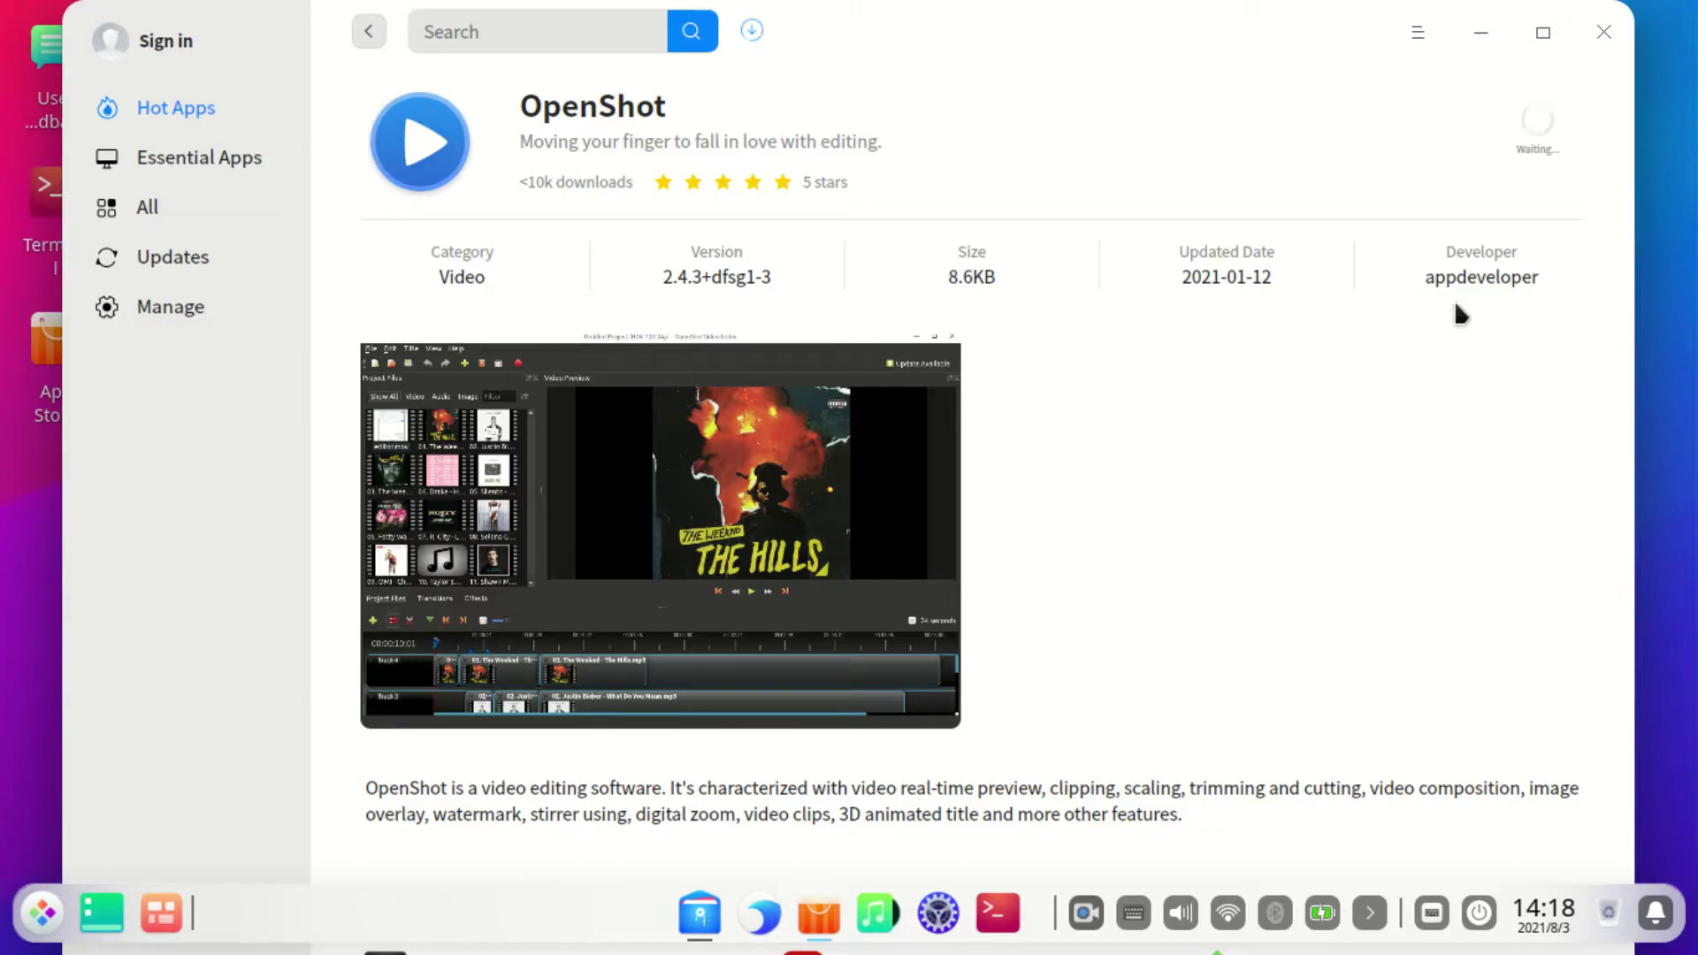
Step: Look through OpenShot's related apps, ratings and user comments, and minimize the App Store window
{"action": "scroll", "coordinate": [1061, 265], "scroll_direction": "down", "scroll_amount": 5}
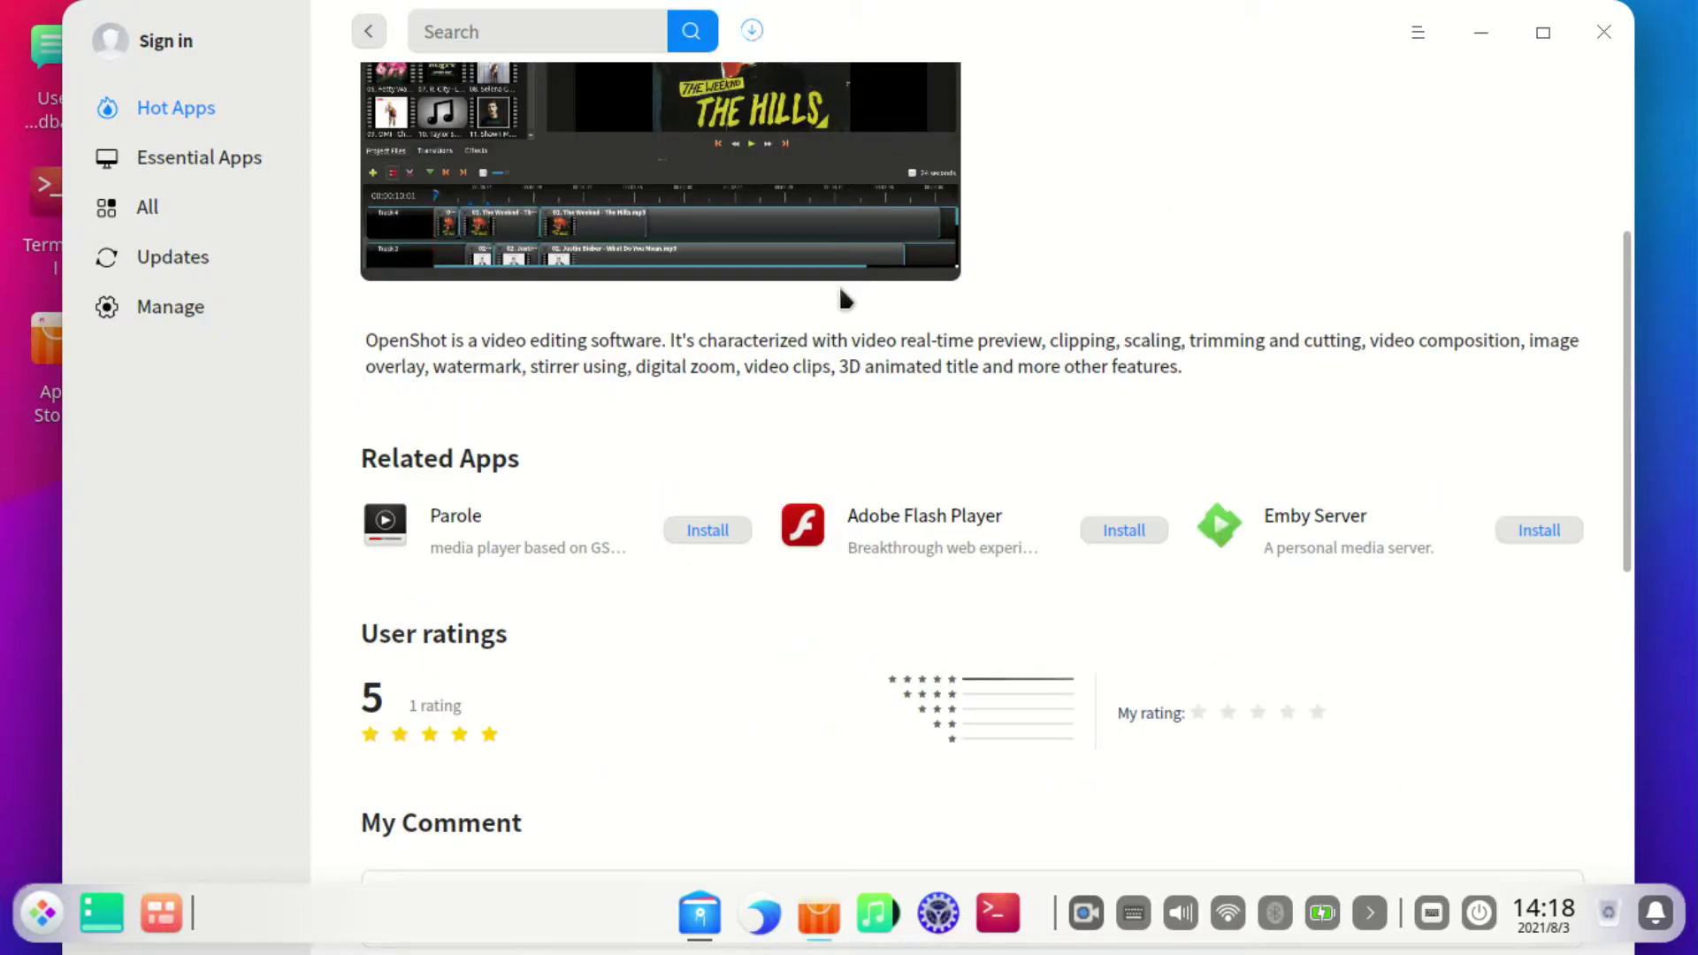
{"action": "scroll", "coordinate": [845, 299], "scroll_direction": "down", "scroll_amount": 12}
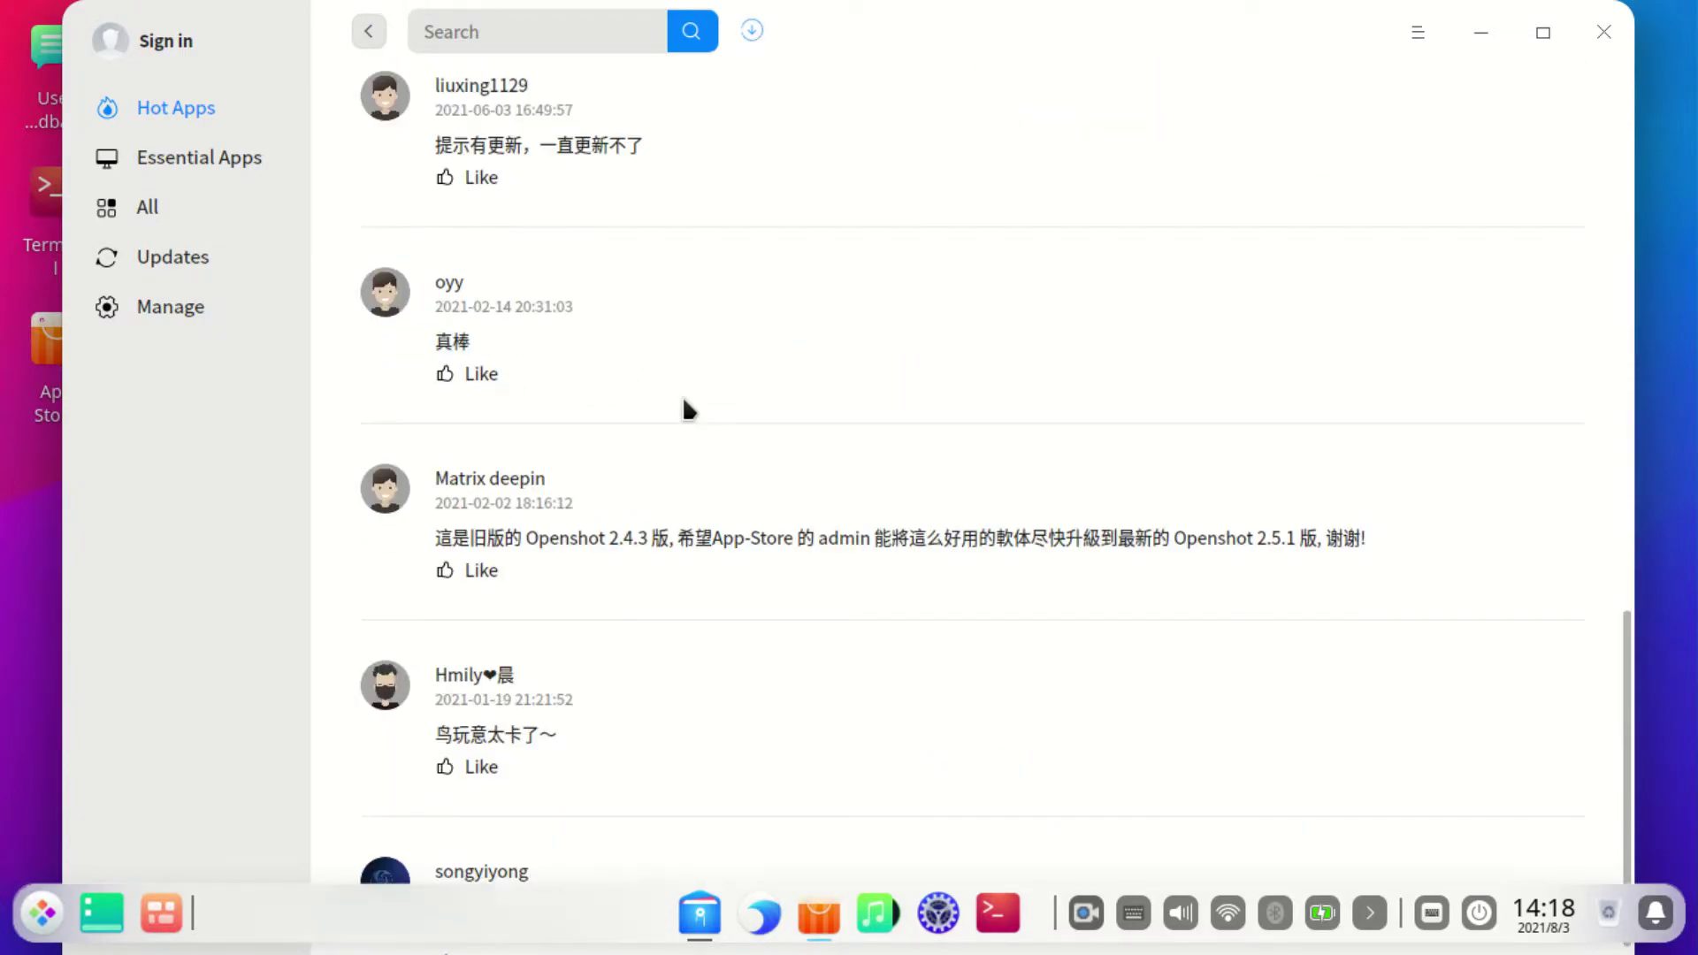
{"action": "scroll", "coordinate": [688, 409], "scroll_direction": "down", "scroll_amount": 2}
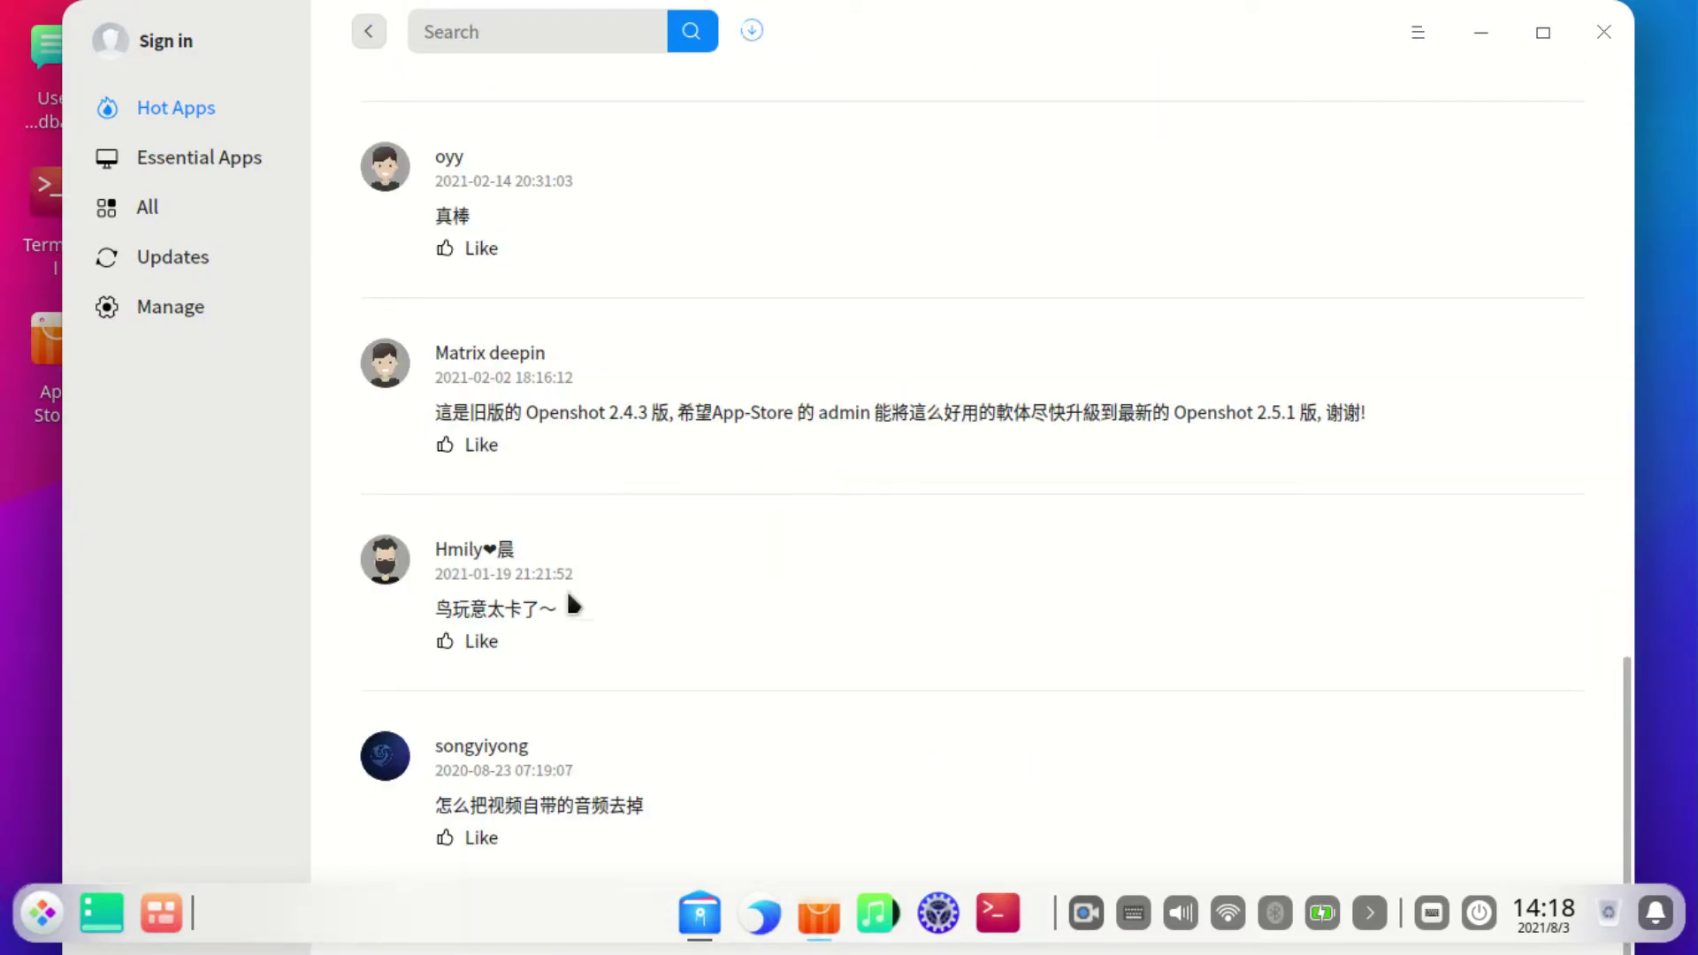
{"action": "scroll", "coordinate": [1180, 476], "scroll_direction": "up", "scroll_amount": 20}
{"action": "scroll", "coordinate": [1190, 473], "scroll_direction": "up", "scroll_amount": 8}
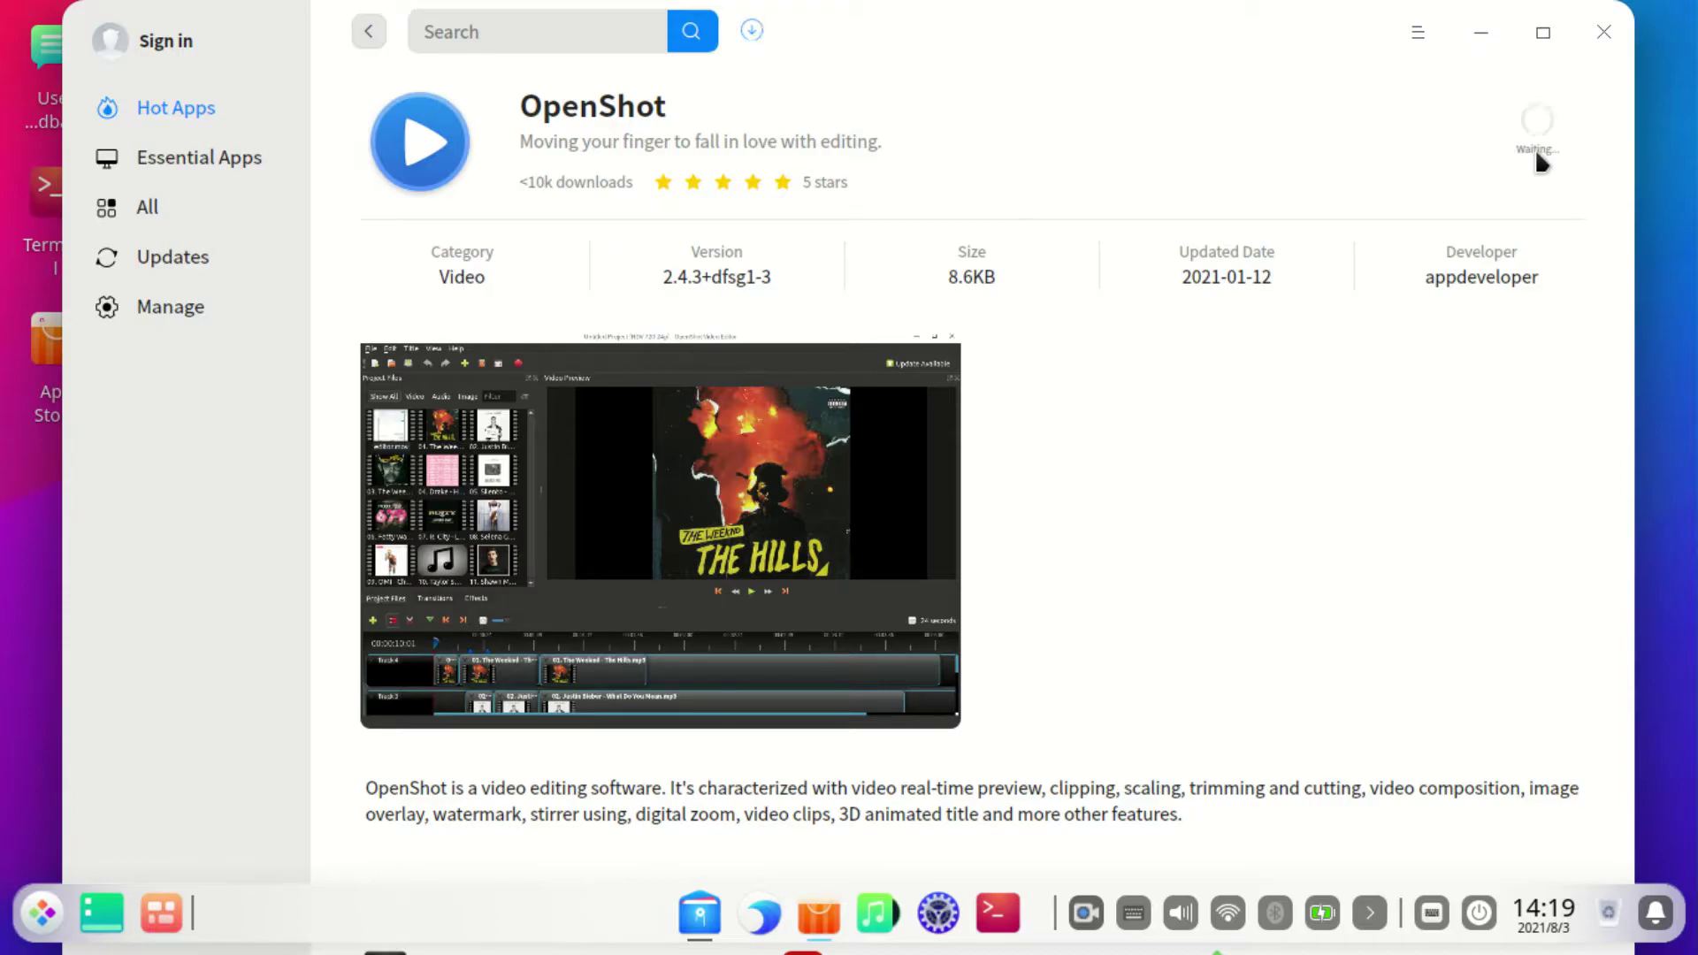
{"action": "left_click", "coordinate": [1482, 39]}
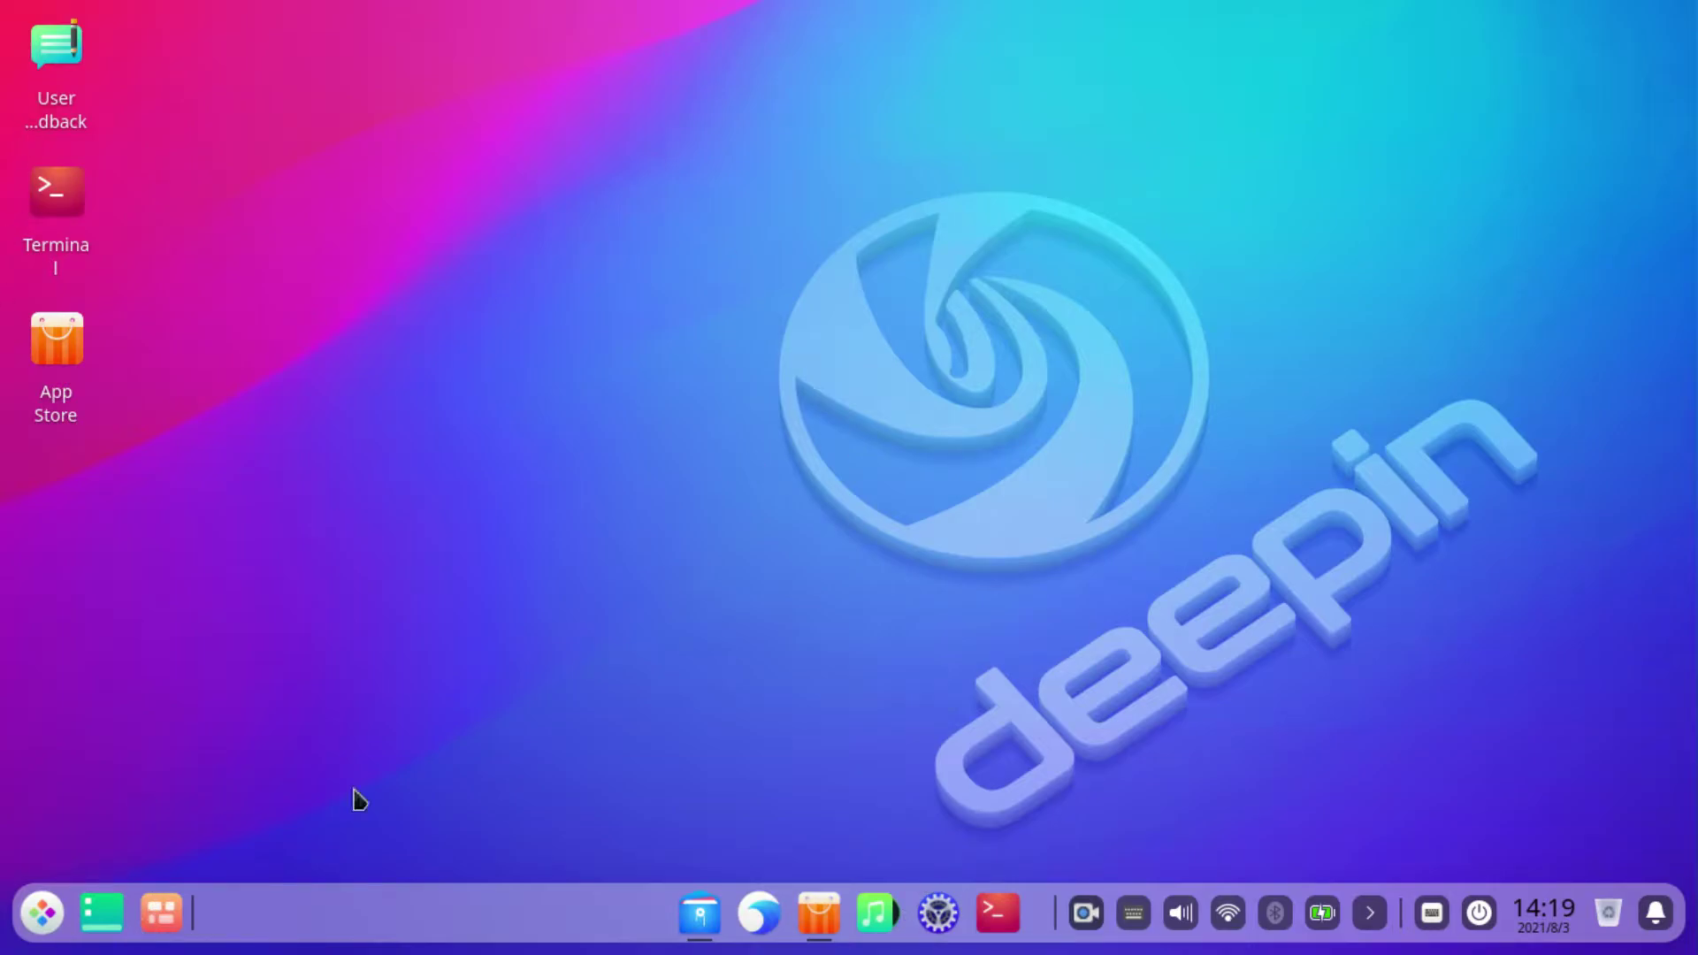
Step: Restore the App Store window to check OpenShot's installation and launch OpenShot Video Editor from the system's application list
{"action": "left_click", "coordinate": [828, 893]}
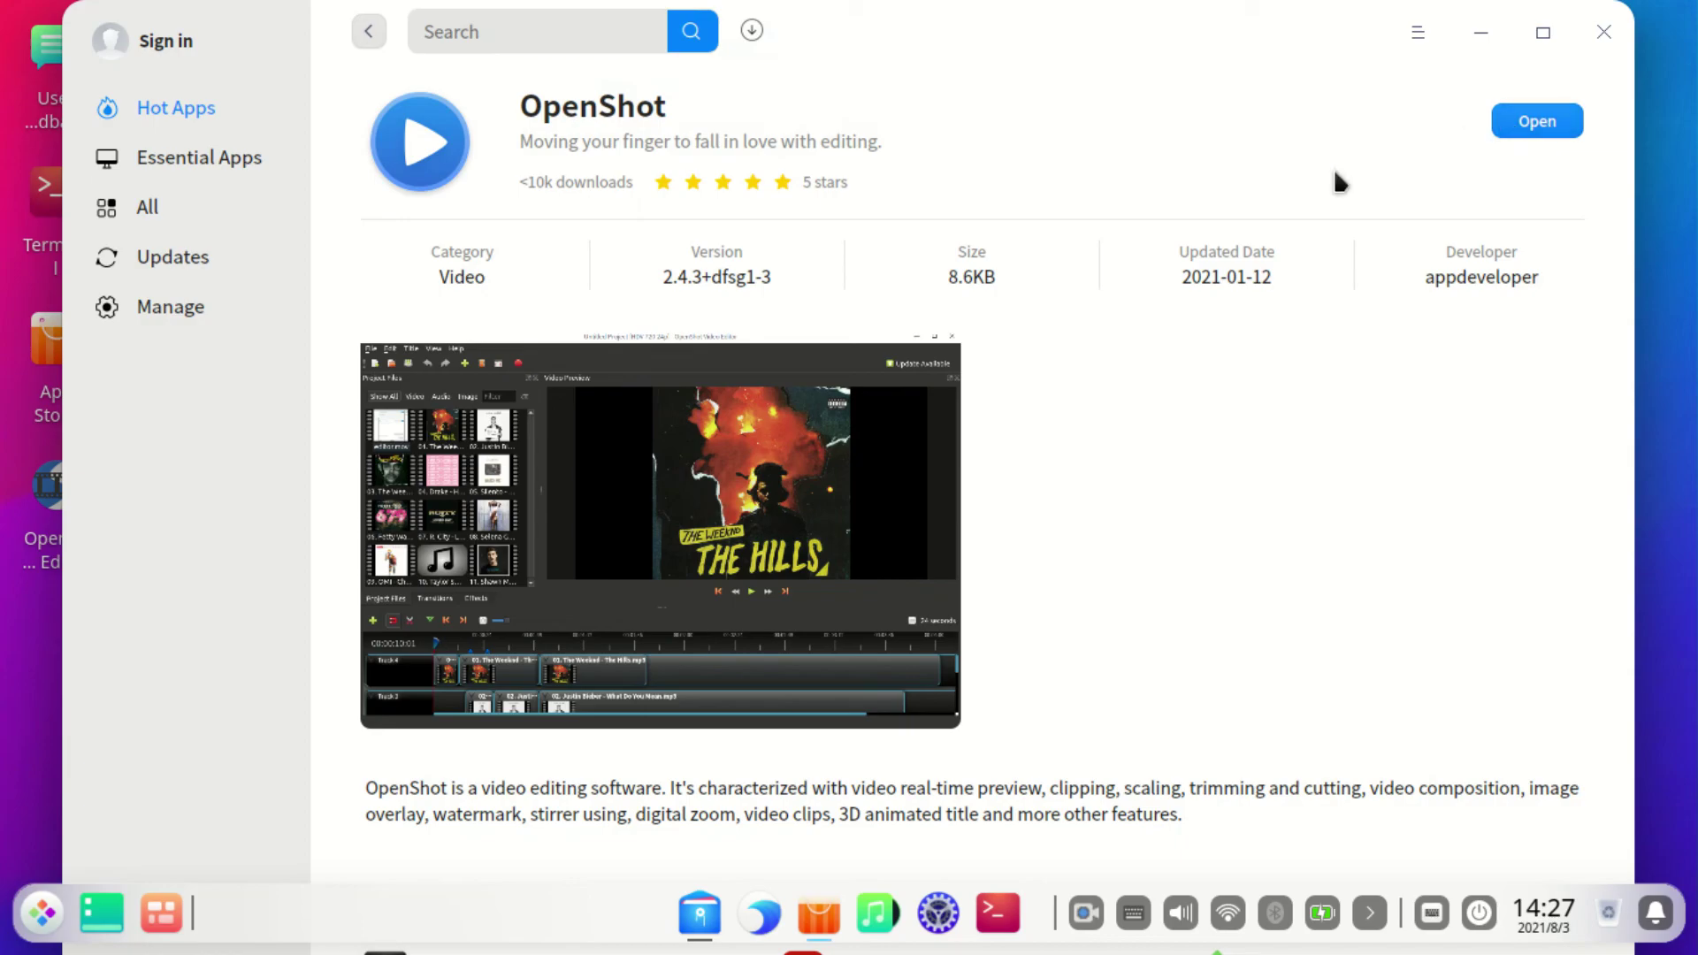
{"action": "left_click", "coordinate": [53, 916]}
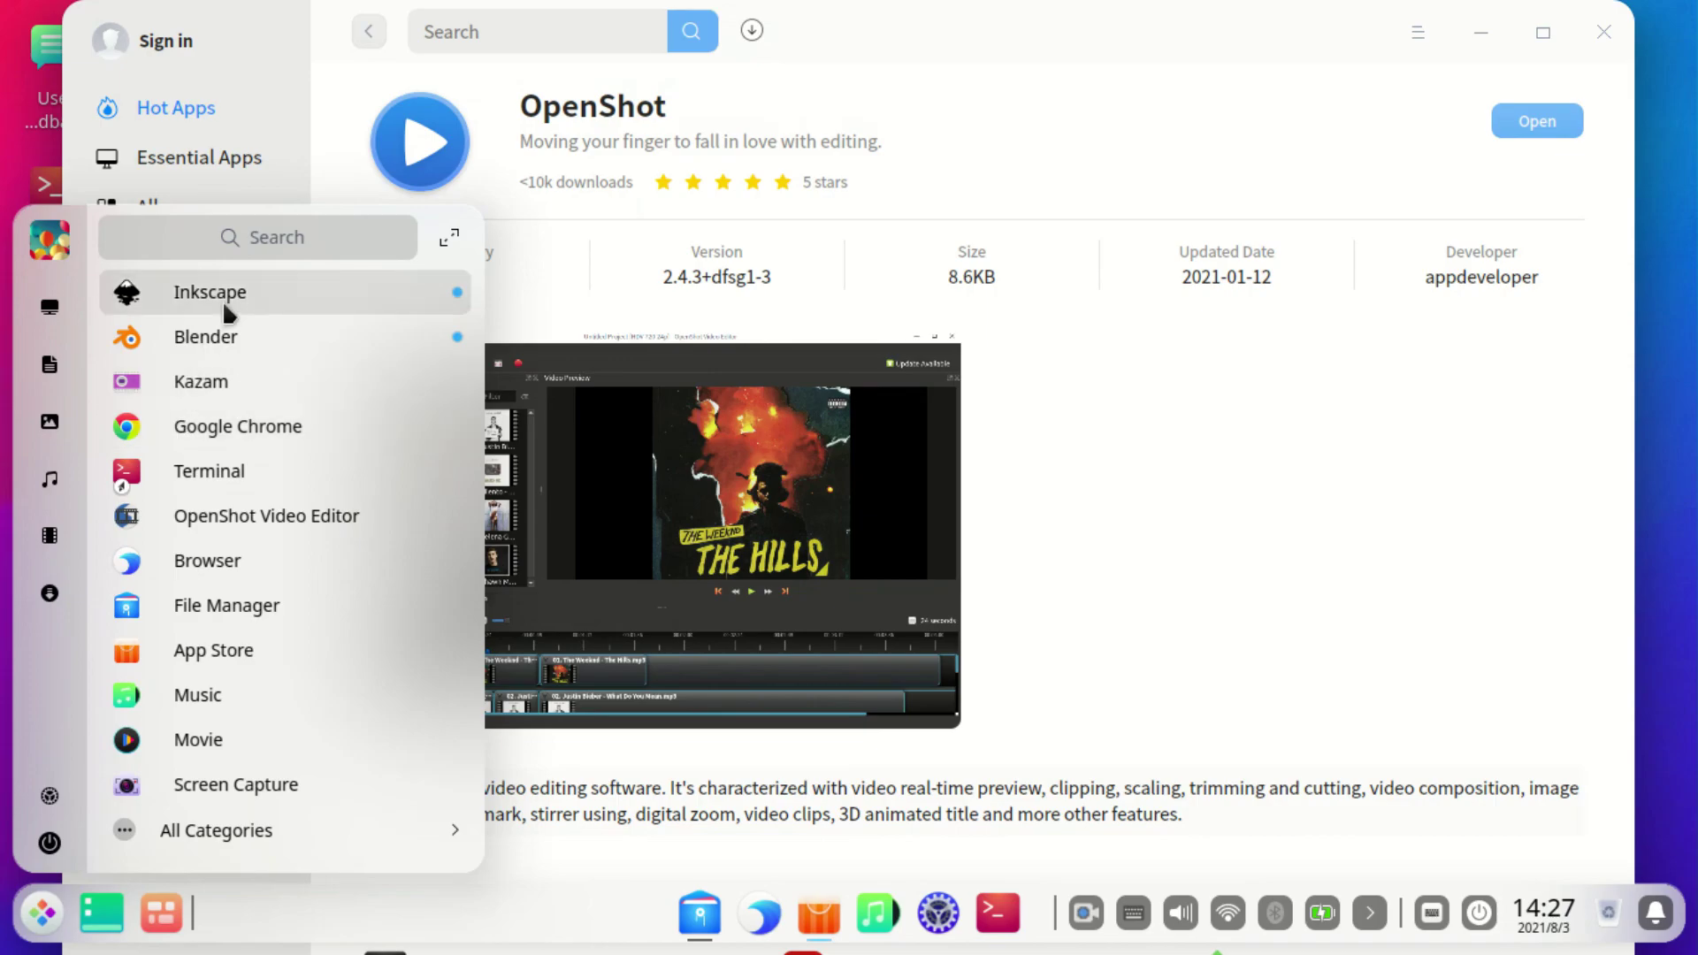
{"action": "left_click", "coordinate": [237, 522]}
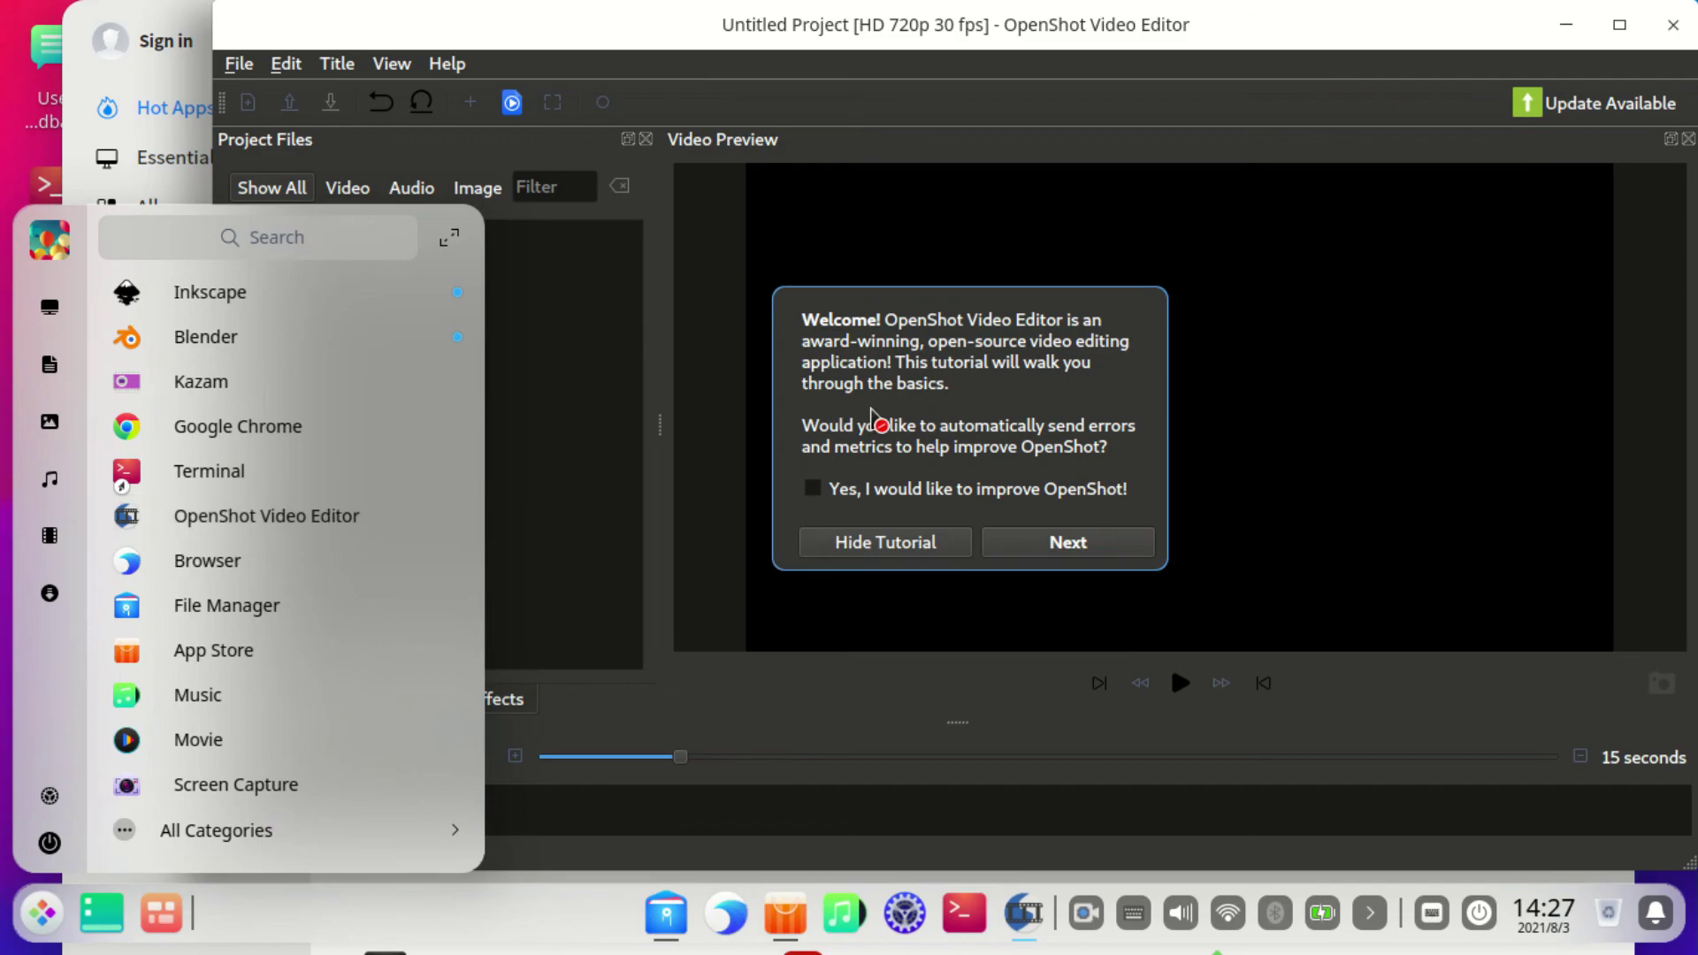
Step: Move past the OpenShot welcome message and hide the rest of the tutorial
{"action": "left_click", "coordinate": [783, 283]}
{"action": "left_click", "coordinate": [1013, 548]}
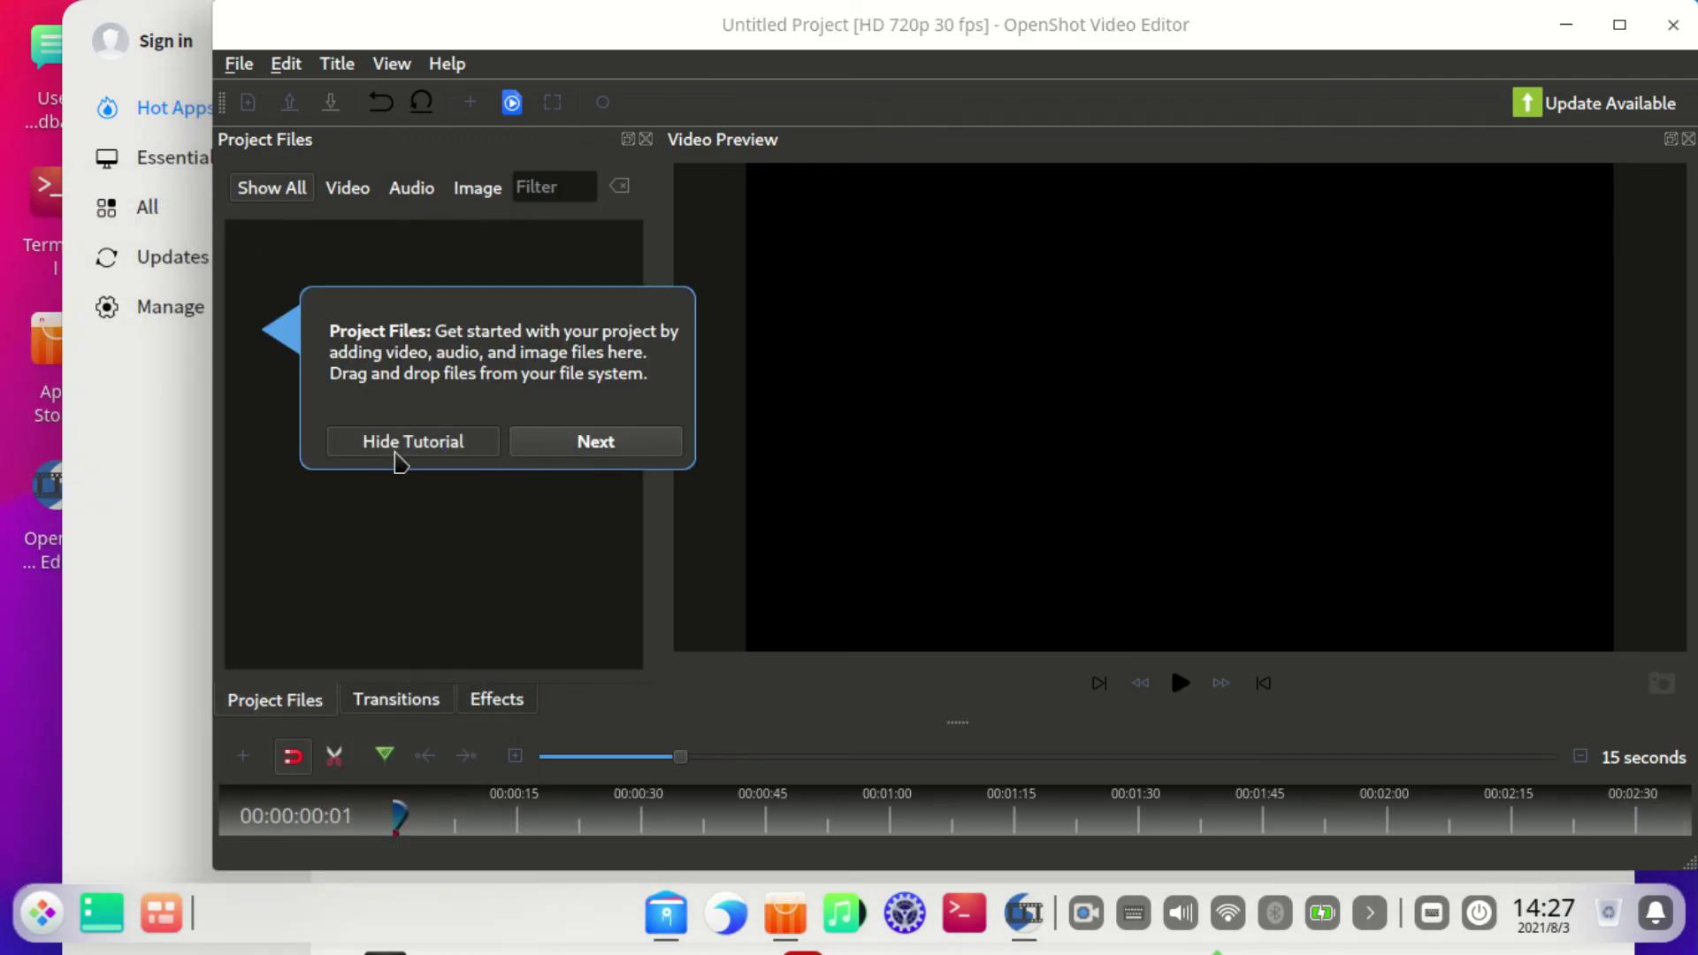
{"action": "left_click", "coordinate": [399, 447]}
Step: Maximize the OpenShot window and enlarge the timeline area until Track 4 fits
{"action": "left_click", "coordinate": [1619, 24]}
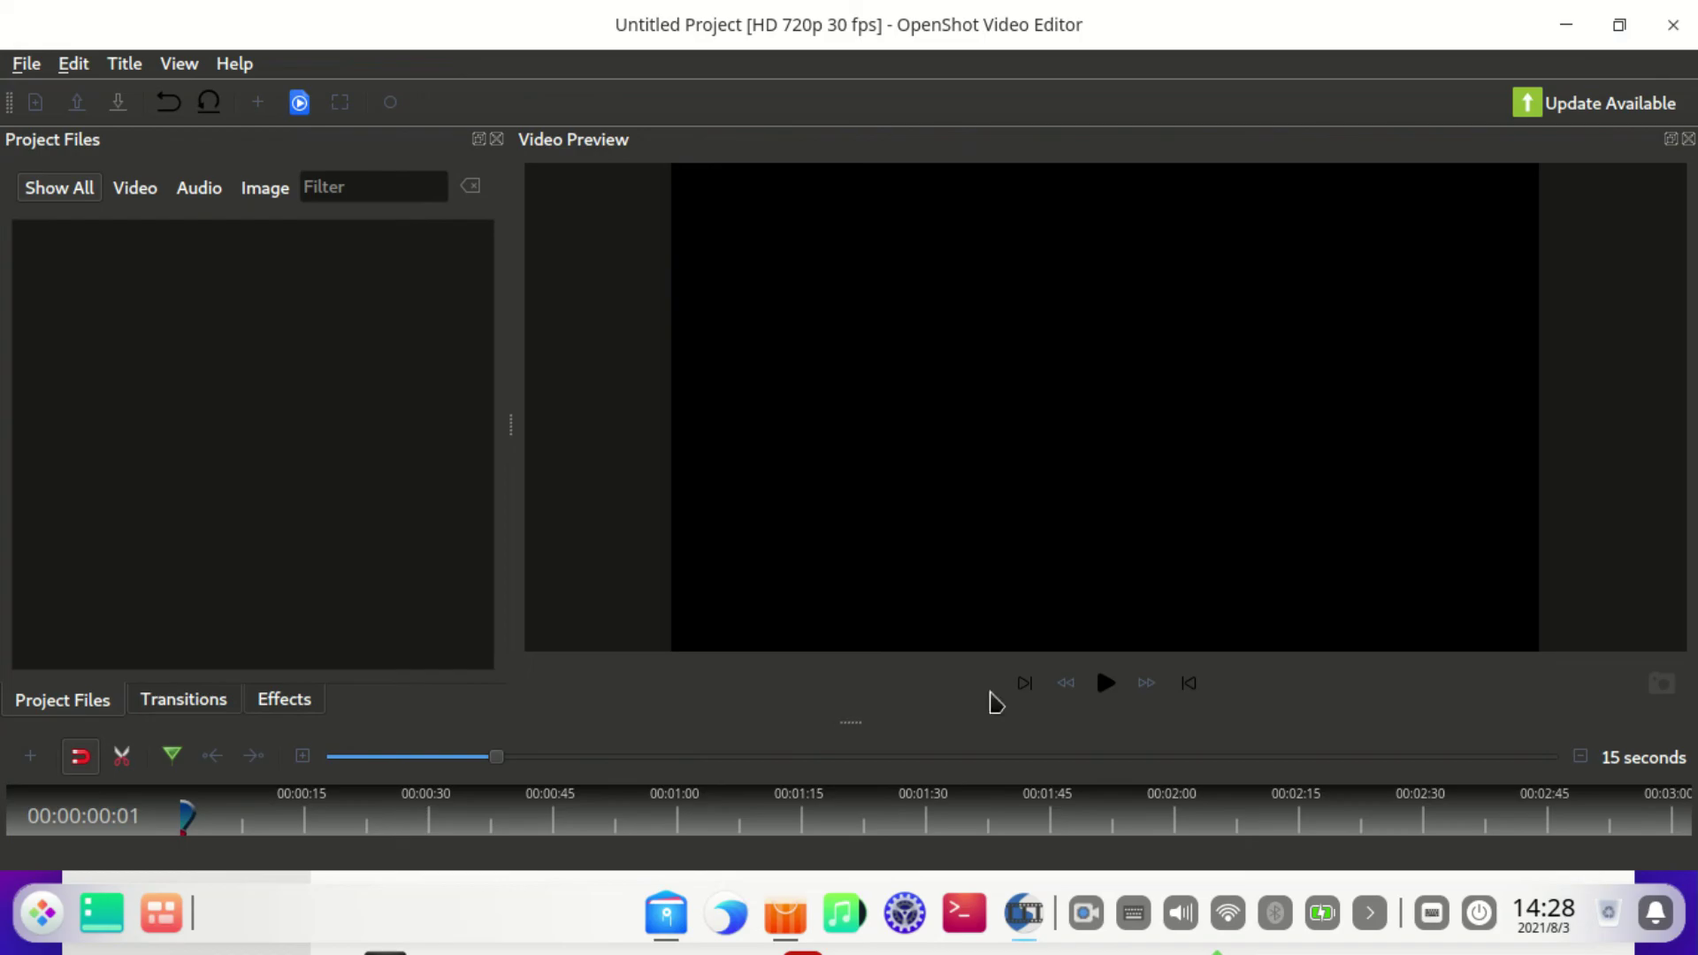
{"action": "left_click_drag", "start_coordinate": [872, 722], "coordinate": [872, 639]}
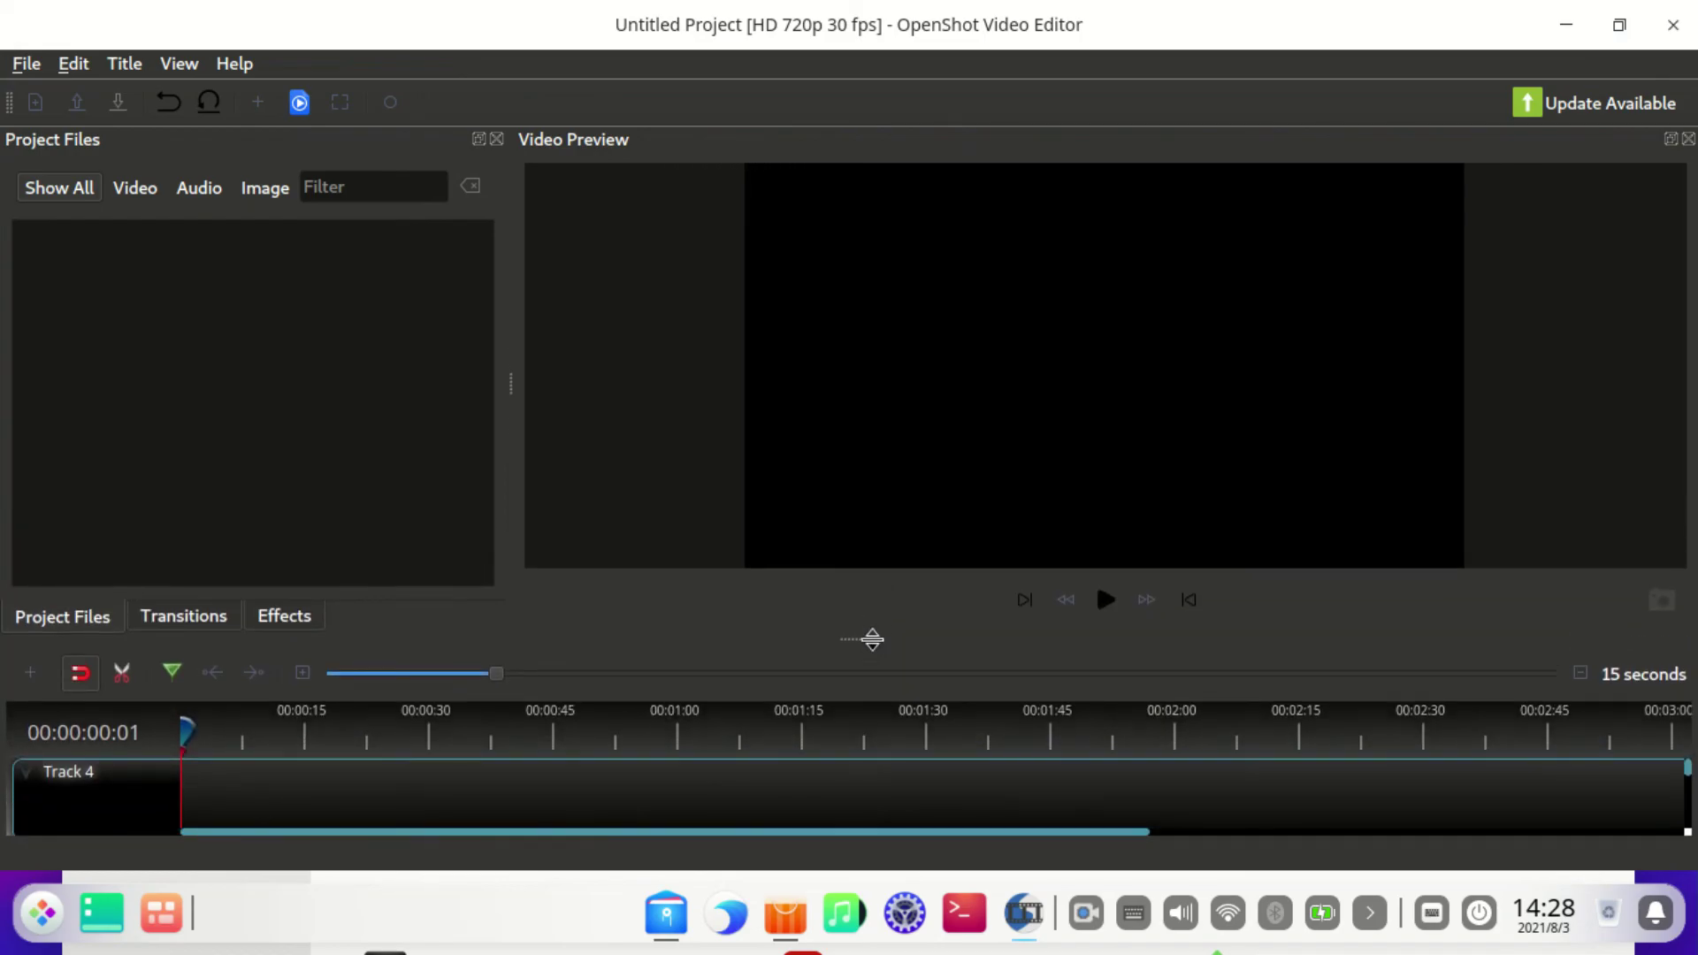
Step: Close OpenShot Video Editor and the App Store to return to the desktop
{"action": "left_click", "coordinate": [1667, 31]}
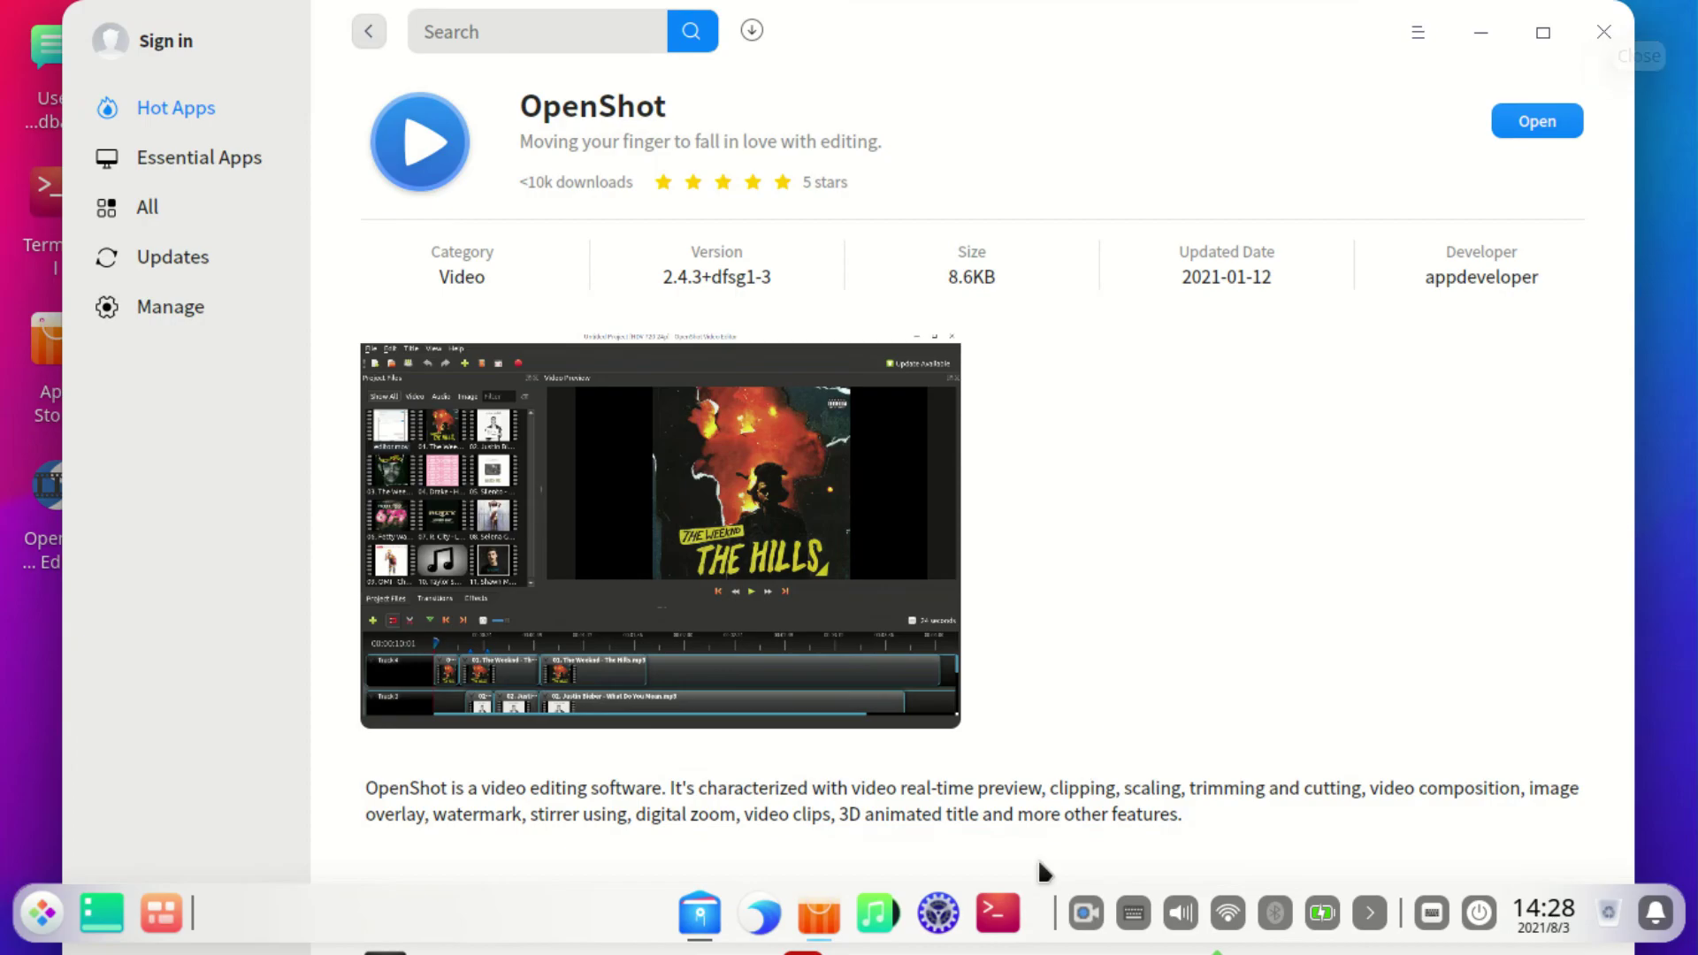
{"action": "left_click", "coordinate": [821, 906]}
{"action": "left_click", "coordinate": [818, 911]}
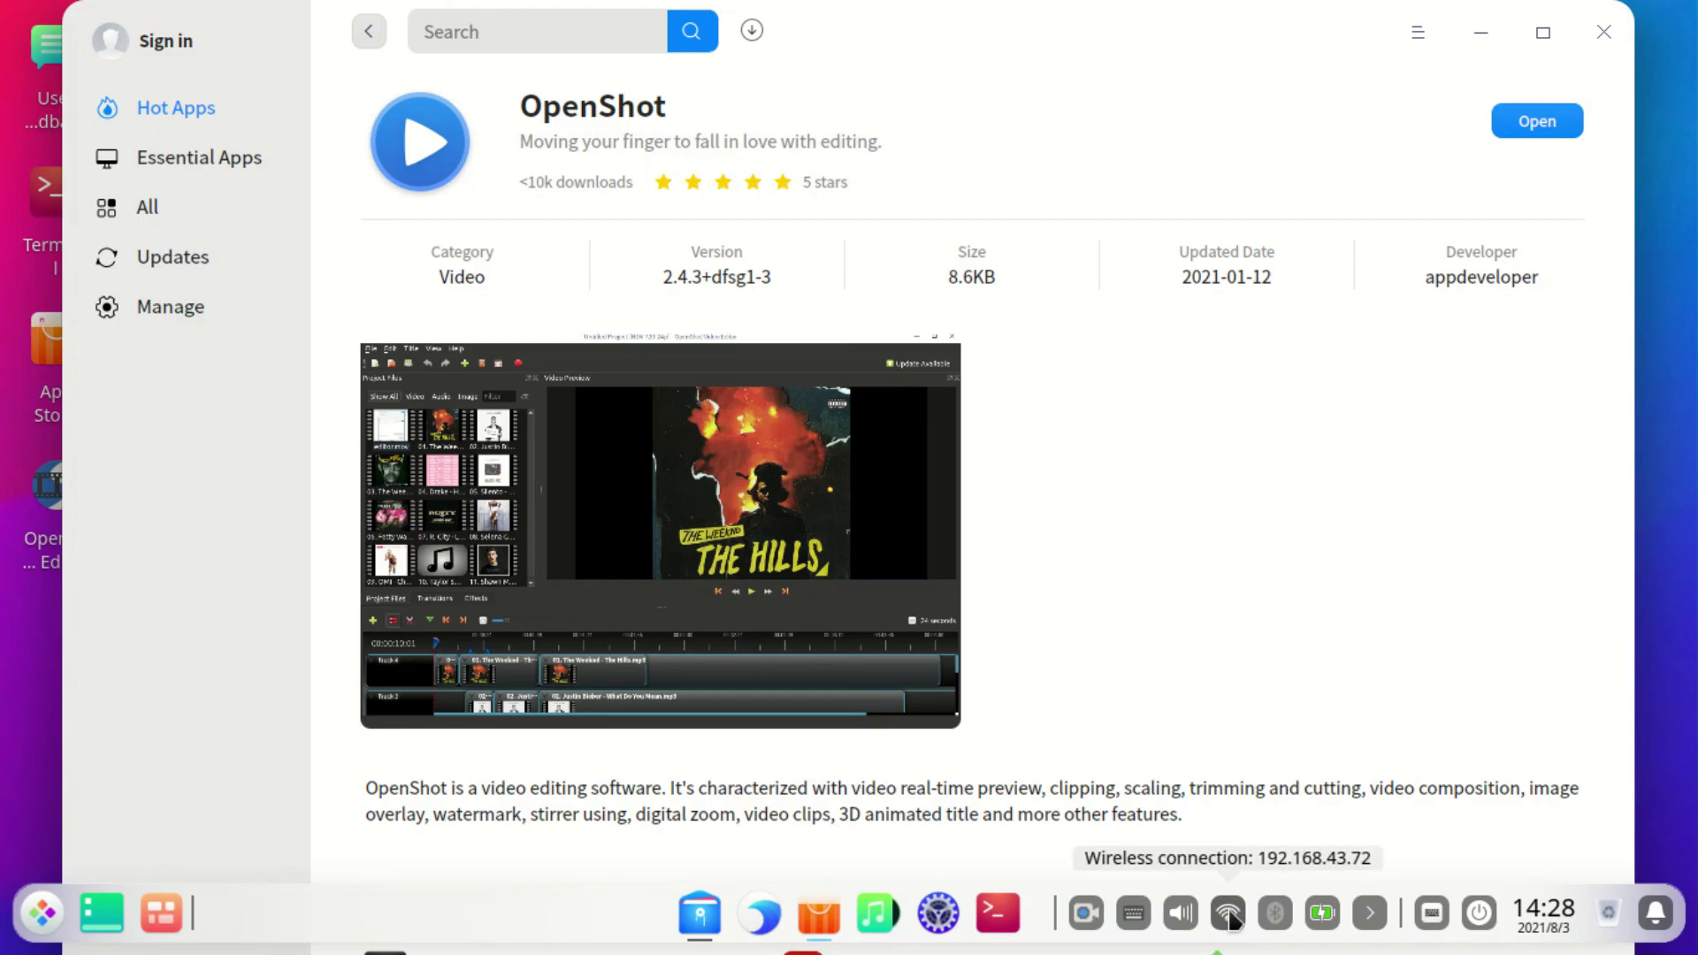
{"action": "left_click", "coordinate": [1603, 33]}
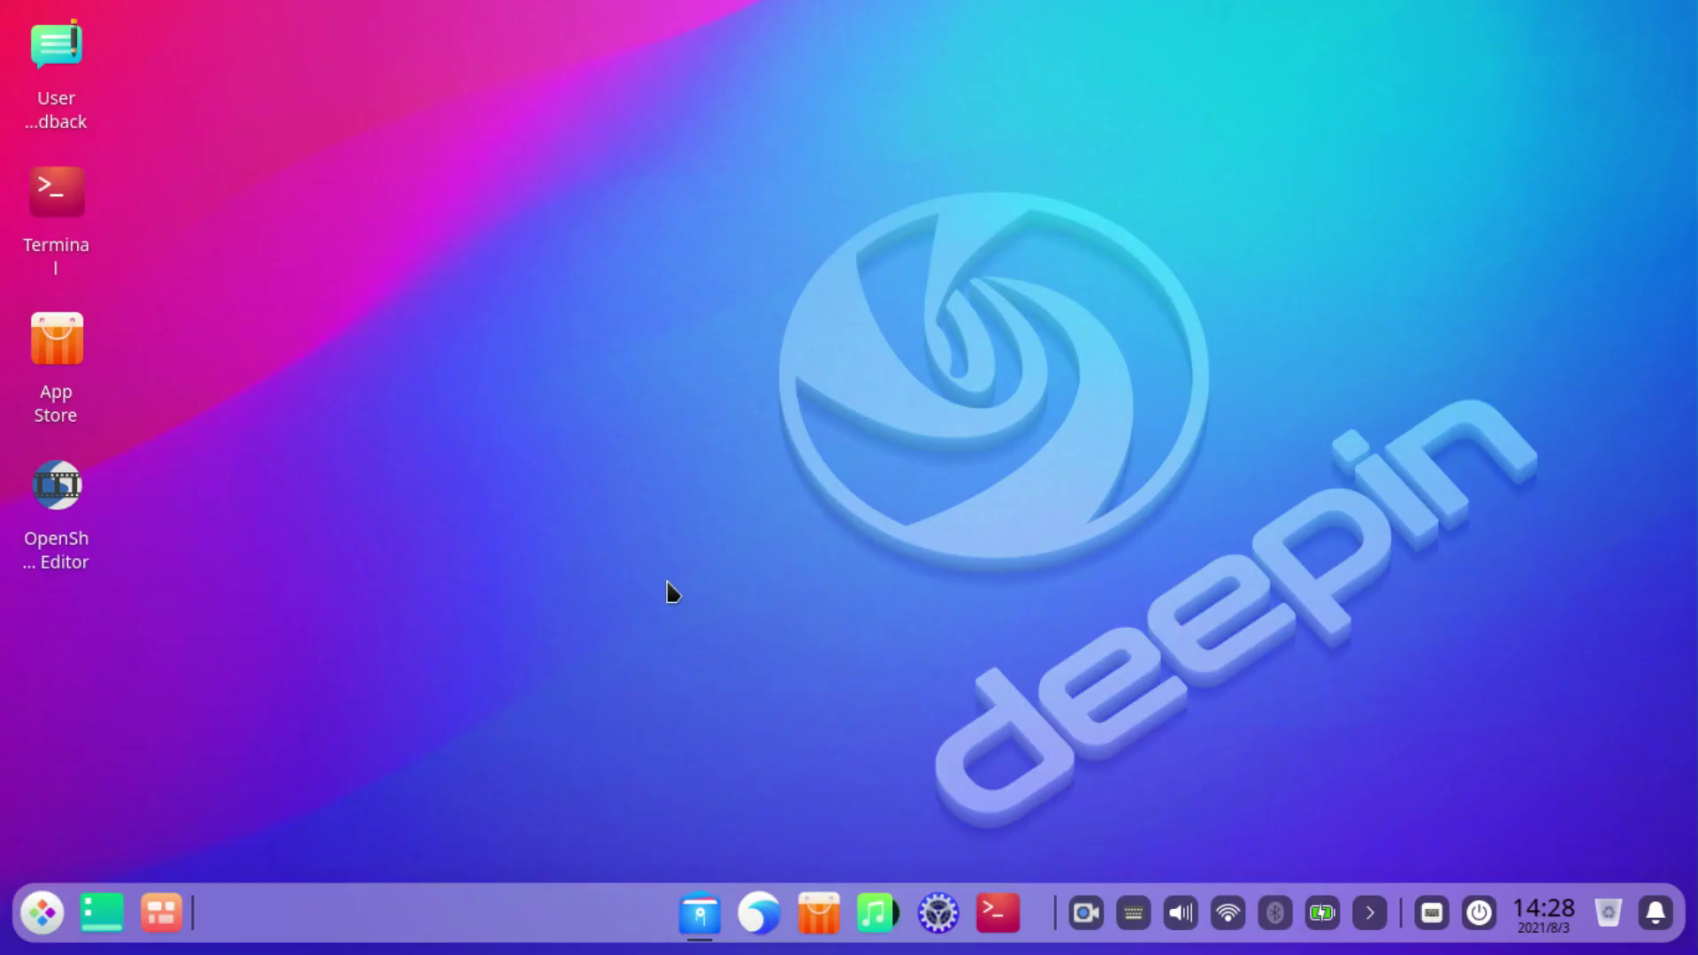
{"action": "right_click", "coordinate": [1093, 908]}
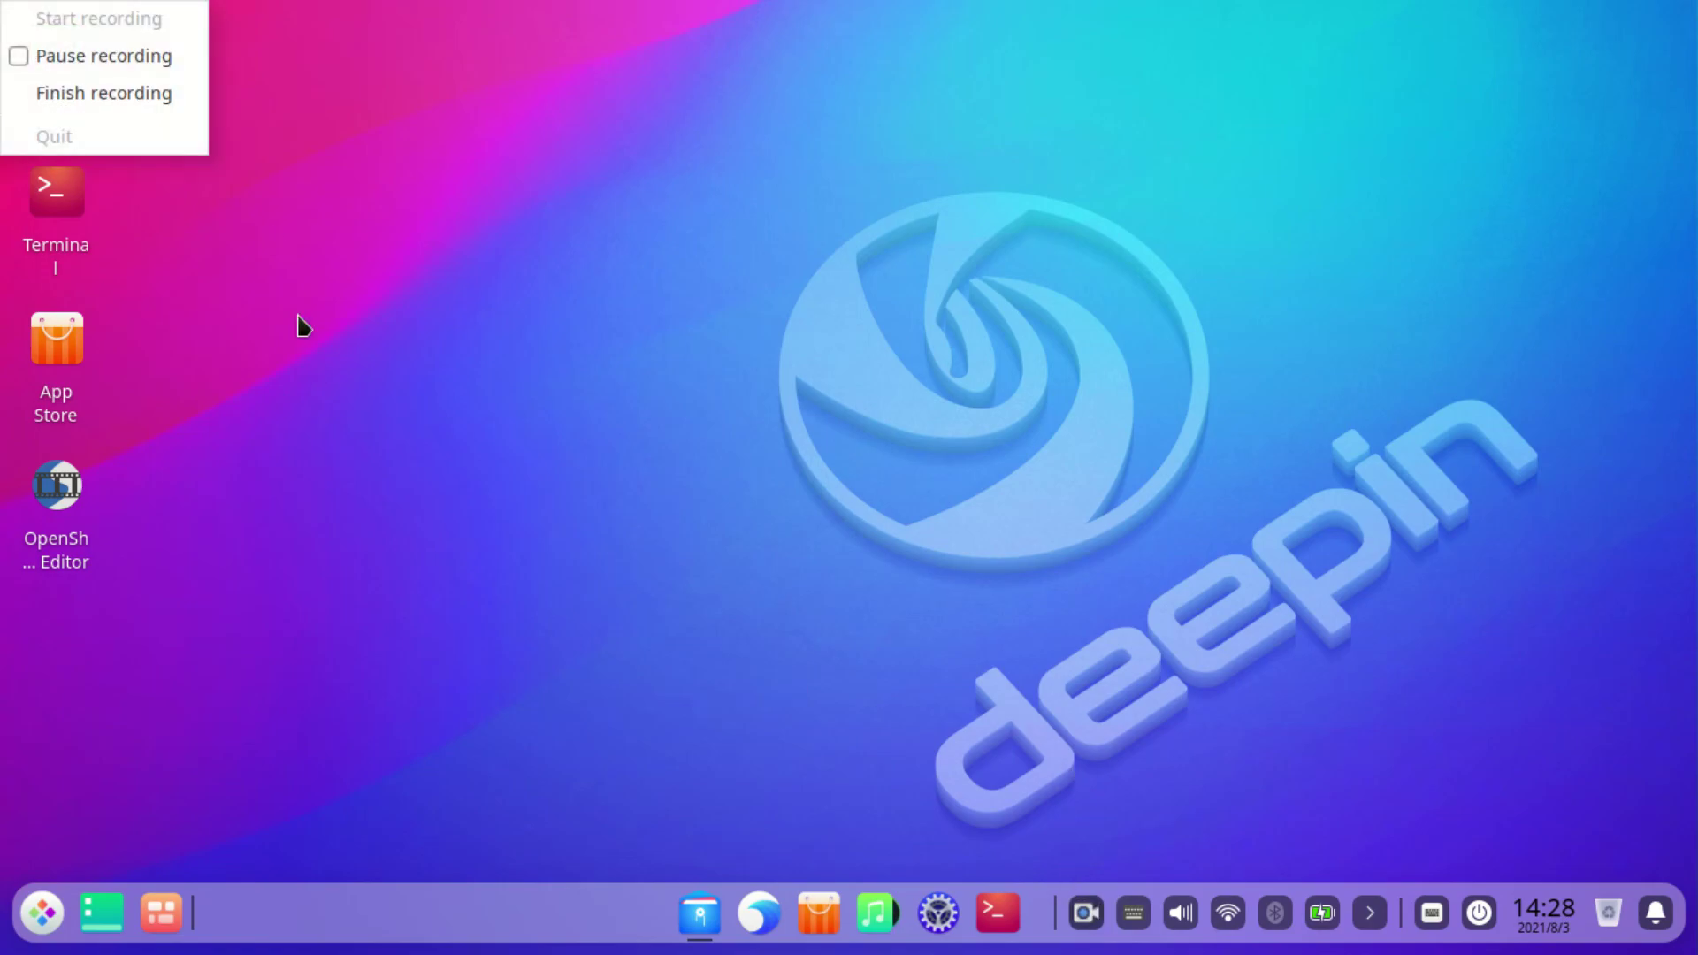